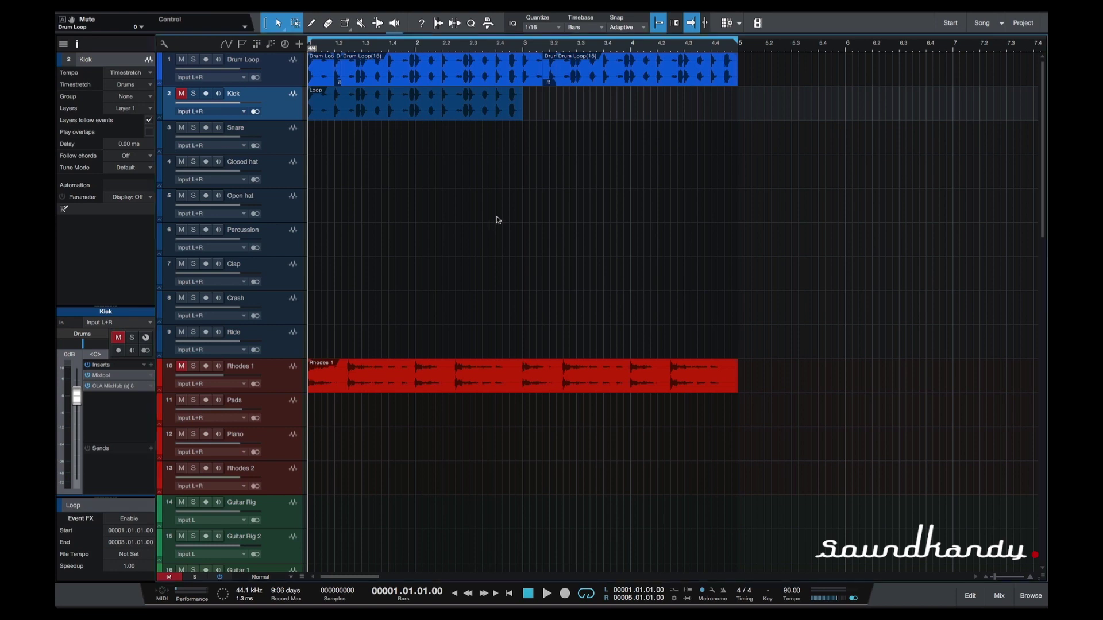
Step: Audition the drum loop, mute Rhodes 1, and return the playhead to the song start
{"action": "key", "text": "space"}
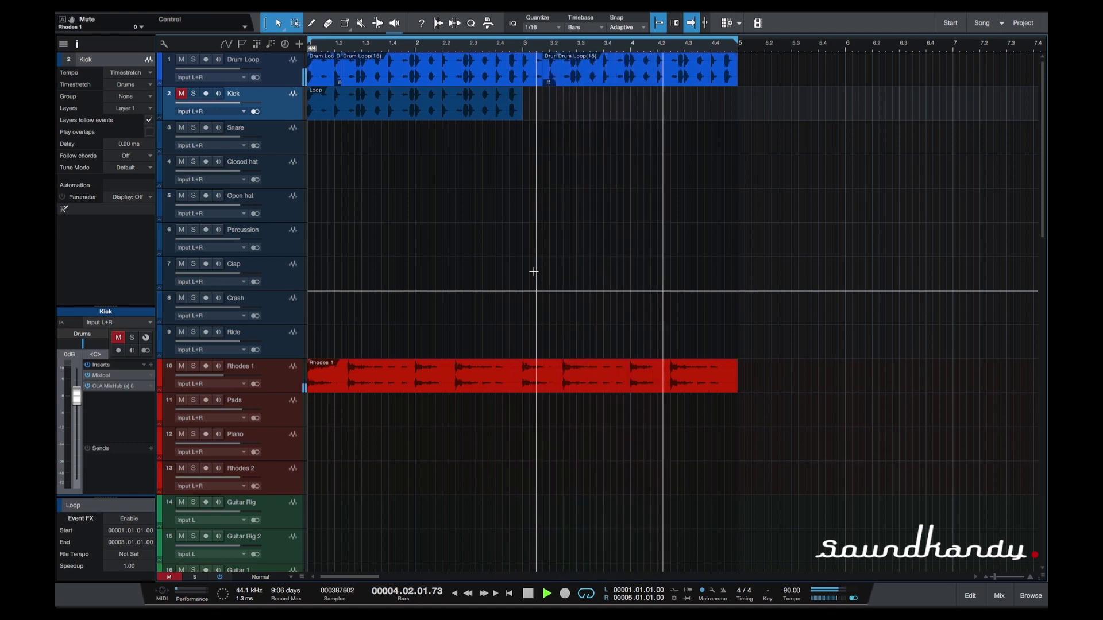
{"action": "key", "text": "space"}
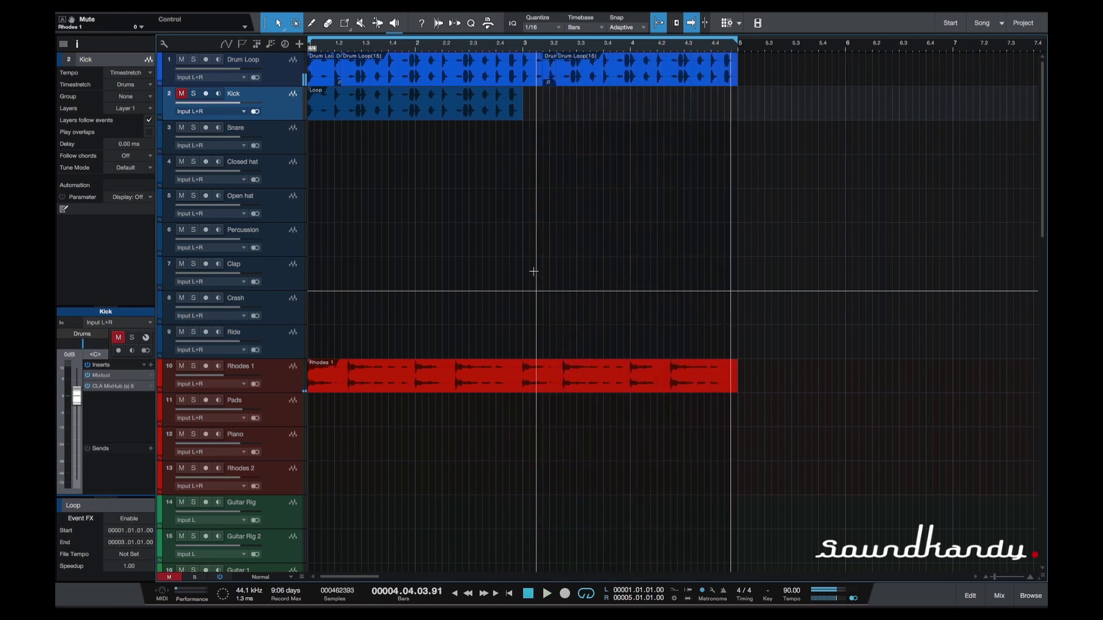
{"action": "left_click", "coordinate": [181, 366]}
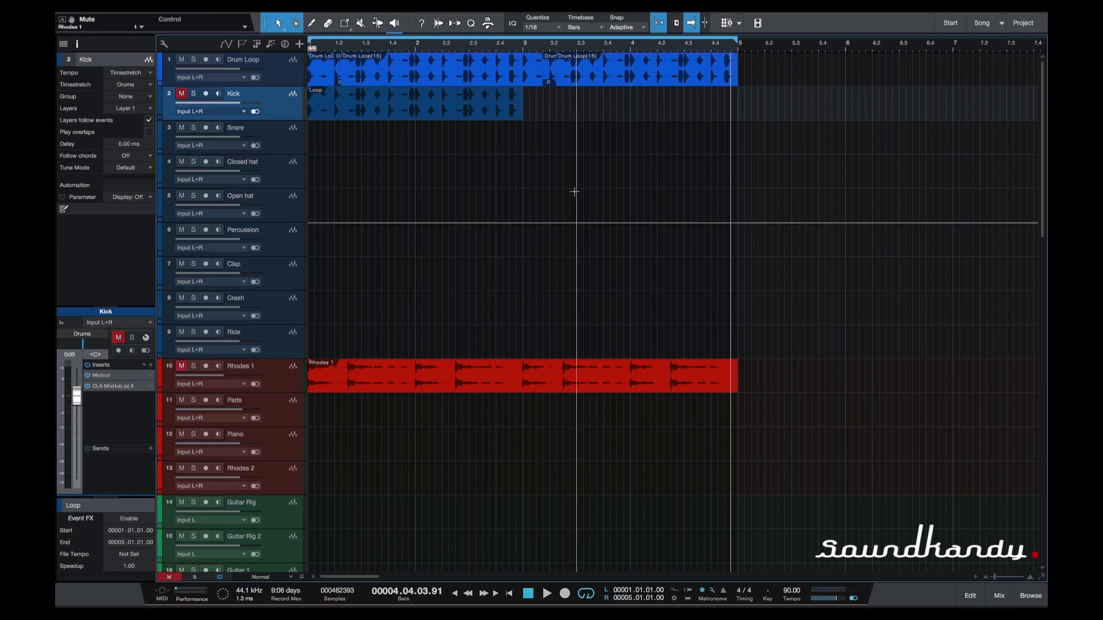
{"action": "key", "text": "Home"}
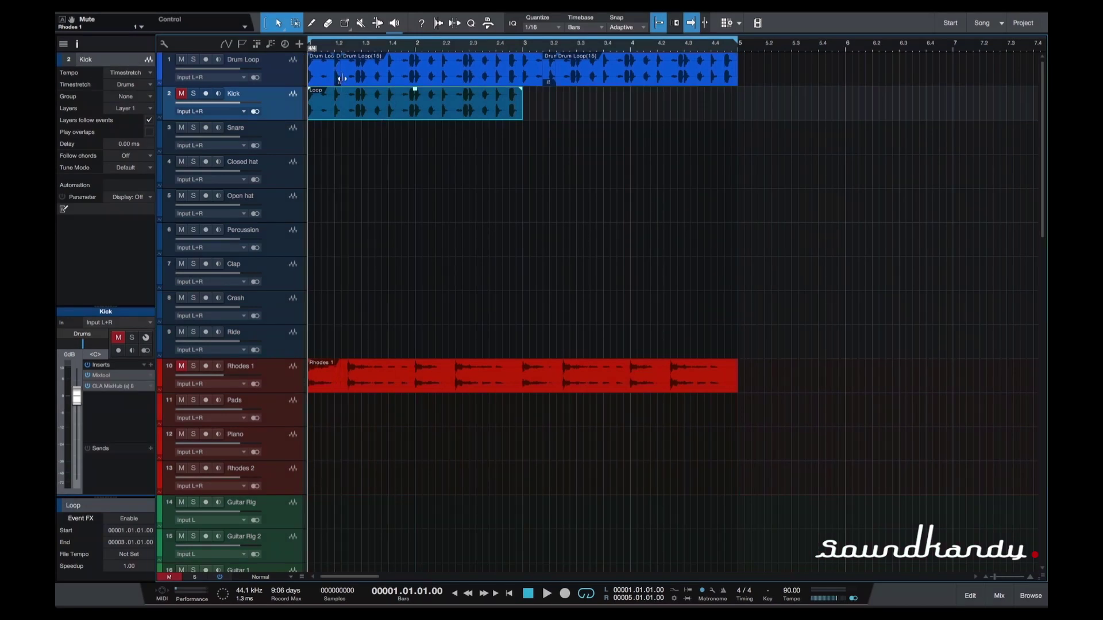
{"action": "left_click", "coordinate": [341, 78]}
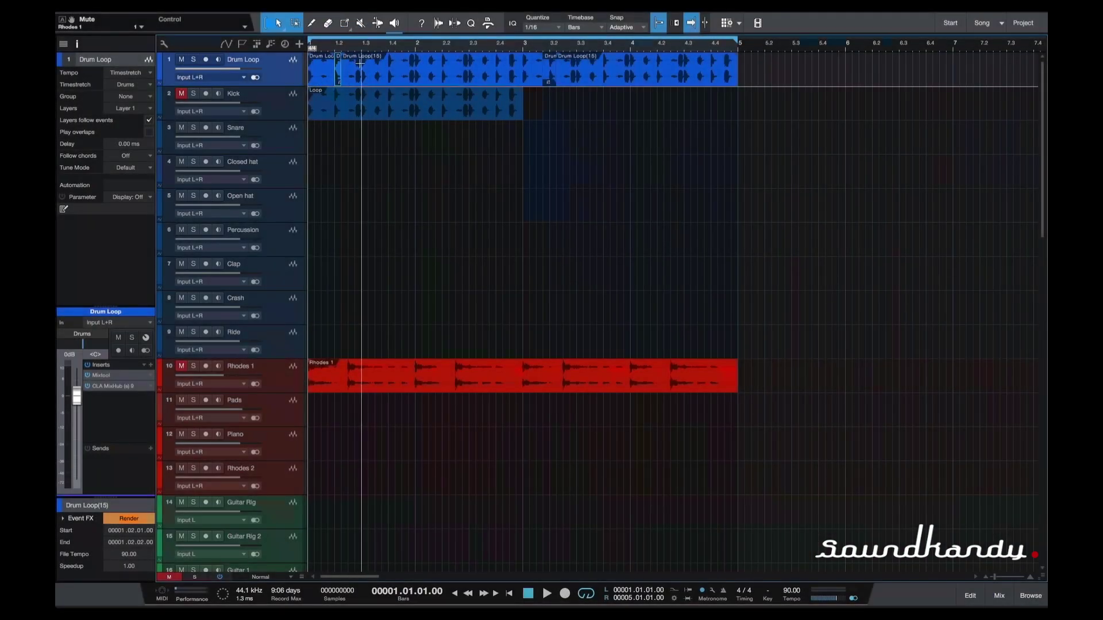
{"action": "key", "text": "space"}
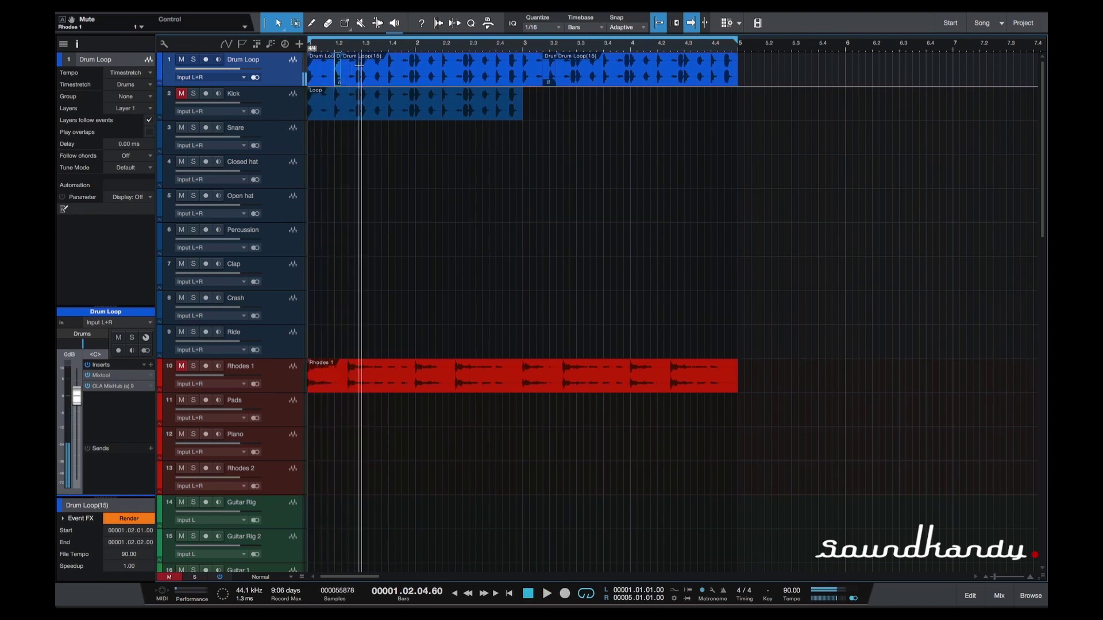
{"action": "left_click", "coordinate": [529, 43]}
{"action": "key", "text": "space"}
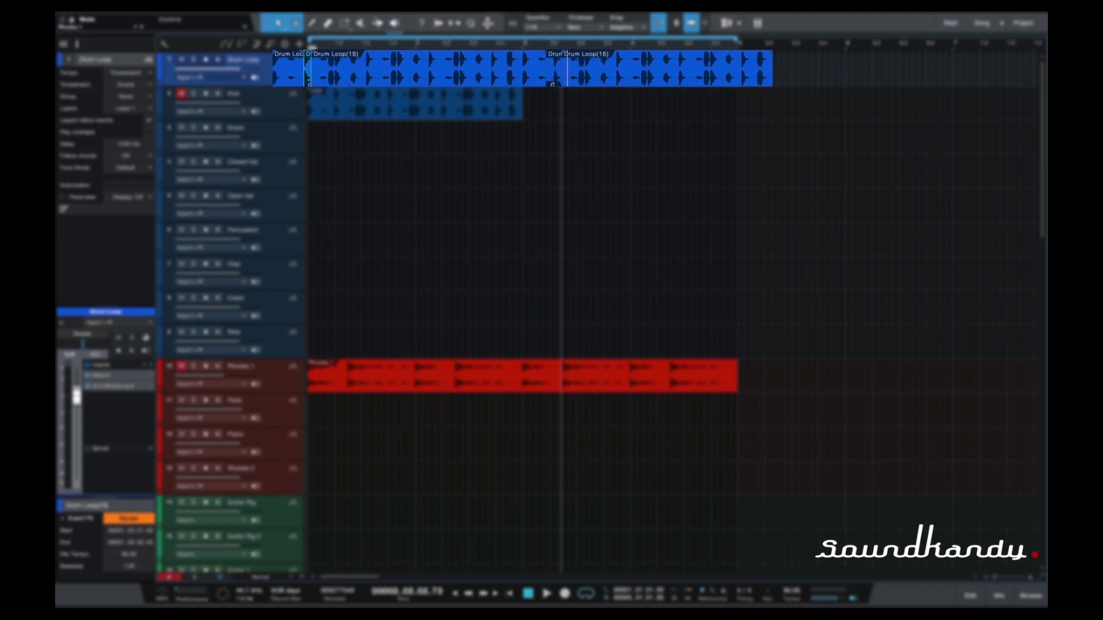
Step: Mute the Drum Loop track and unmute the Kick track
{"action": "left_click", "coordinate": [436, 111]}
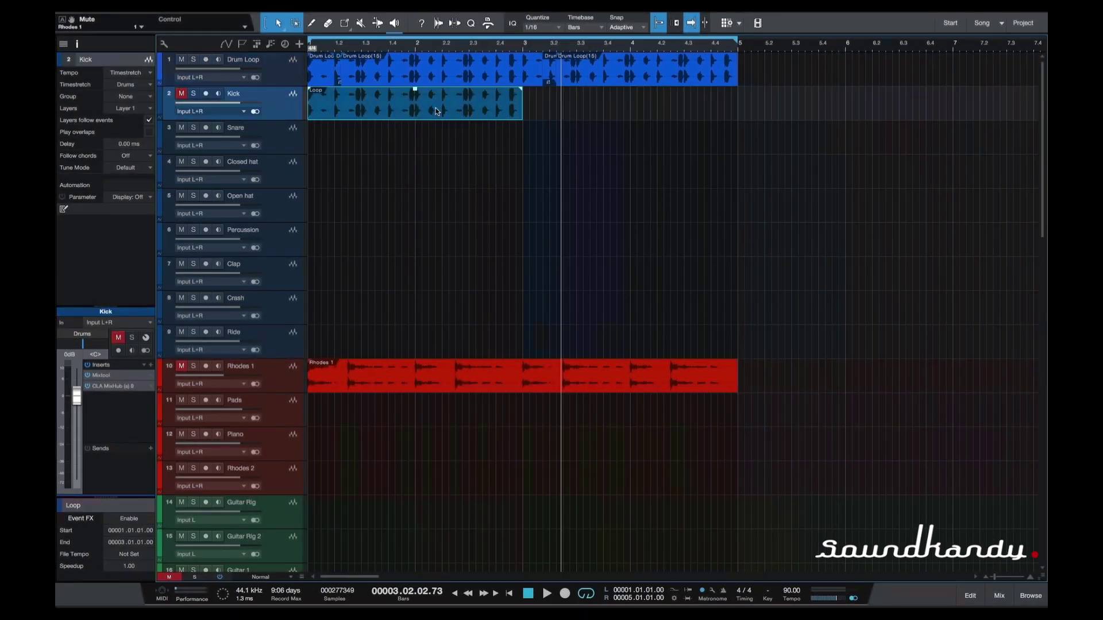
{"action": "left_click", "coordinate": [182, 59]}
{"action": "left_click", "coordinate": [181, 93]}
Step: Duplicate the Kick Loop event so two copies run from bar 1 to bar 5
{"action": "key", "text": "d"}
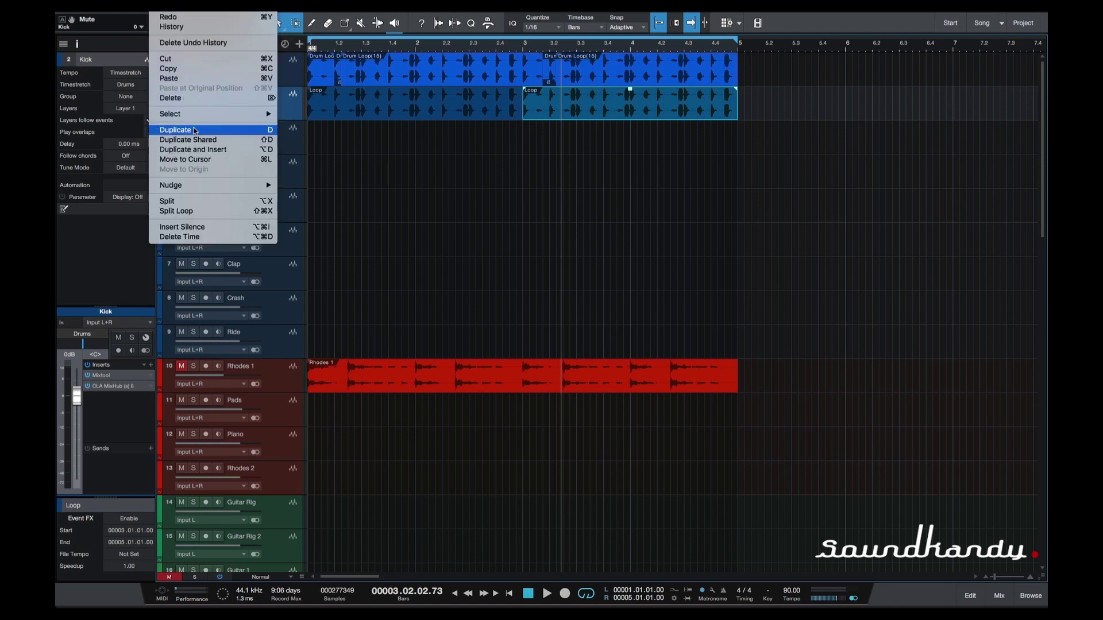
{"action": "left_click", "coordinate": [525, 184]}
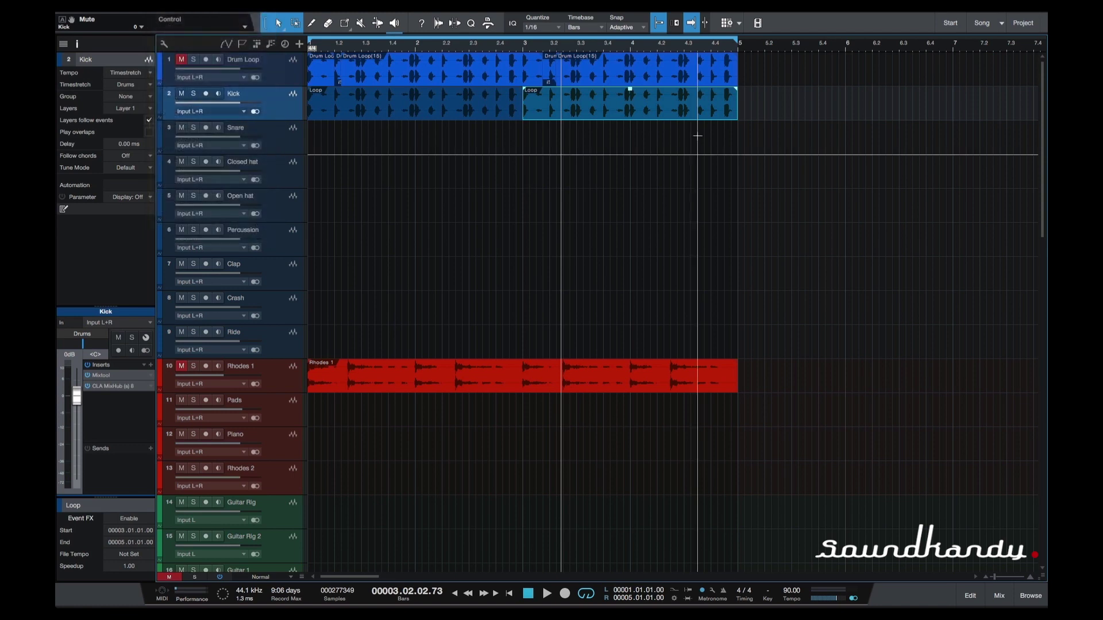
{"action": "left_click", "coordinate": [478, 104]}
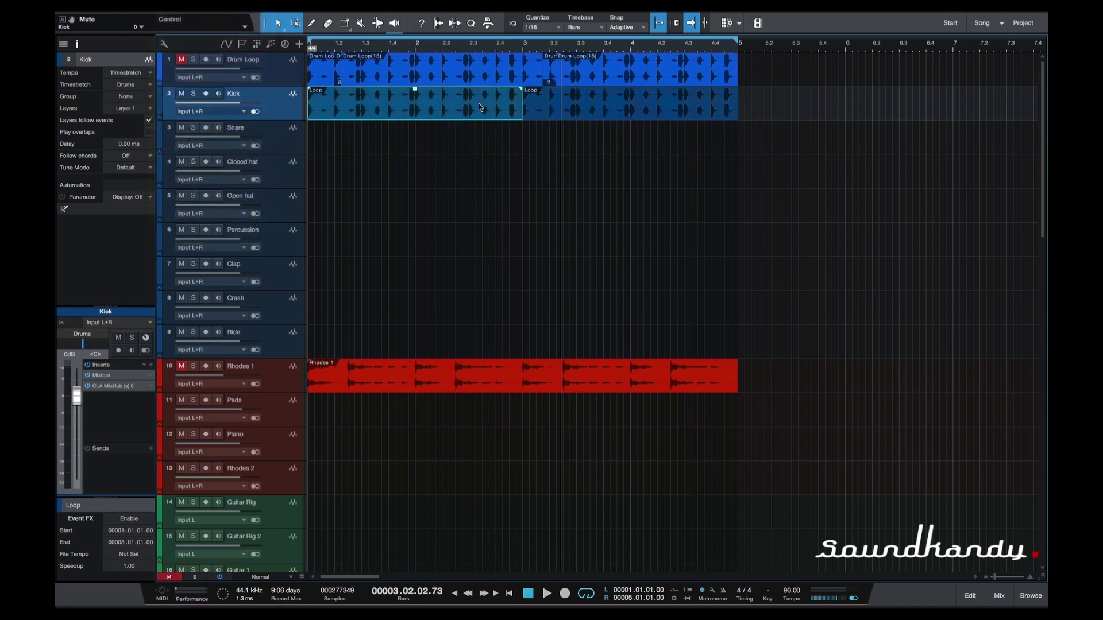
{"action": "left_click", "coordinate": [645, 117]}
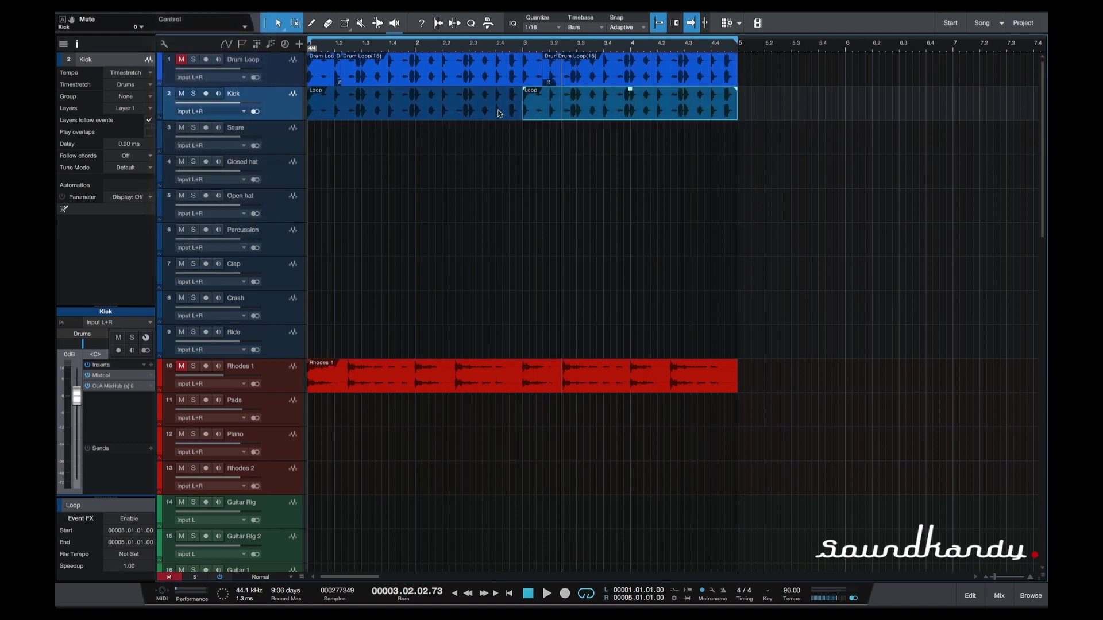
Step: Select both Kick Loop events and merge them into one audio part
{"action": "left_click", "coordinate": [447, 112]}
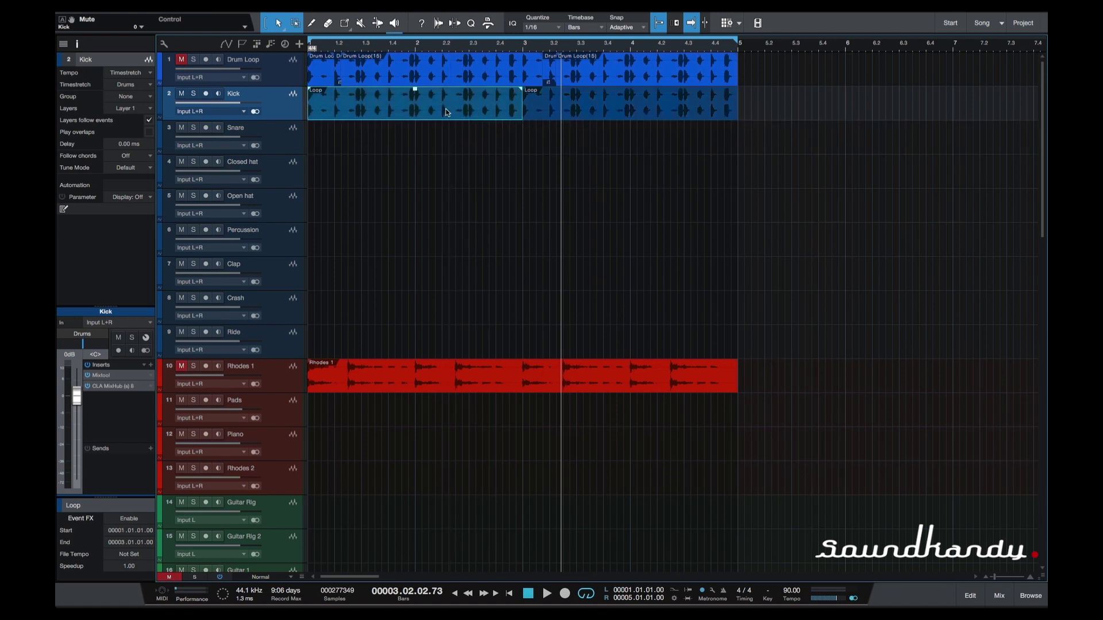
{"action": "left_click", "coordinate": [601, 112], "text": "shift"}
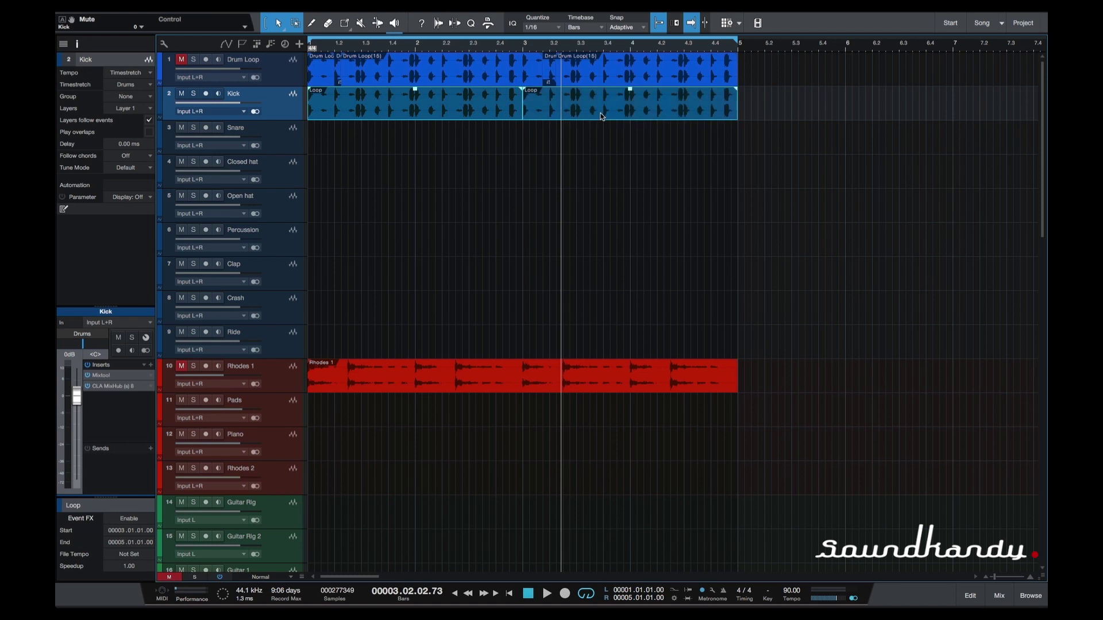
{"action": "left_click", "coordinate": [490, 111]}
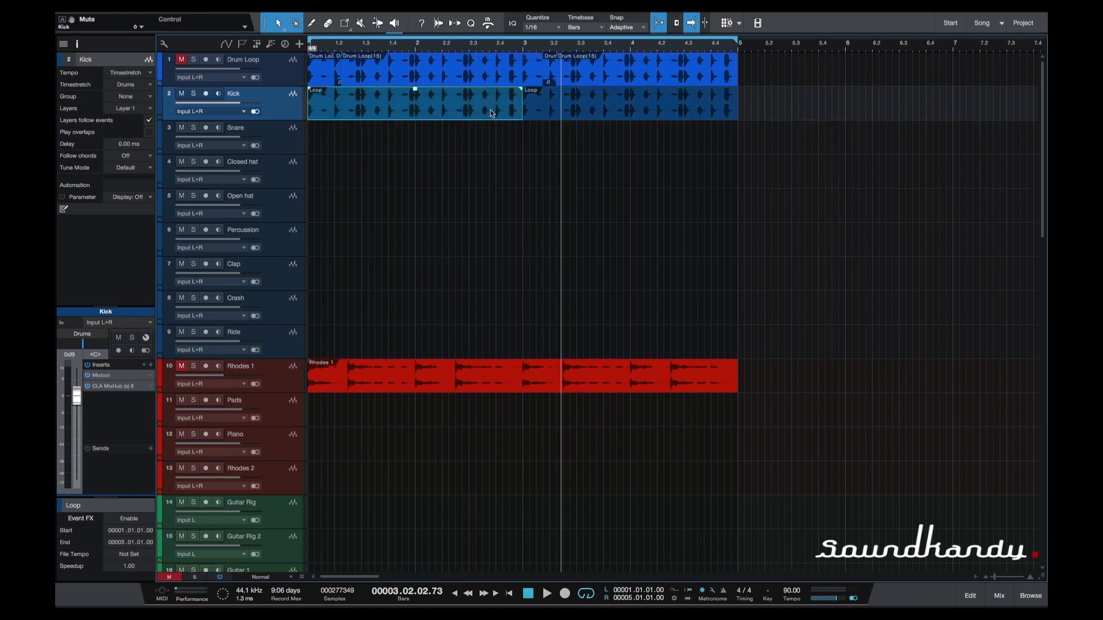
{"action": "left_click", "coordinate": [656, 112], "text": "shift"}
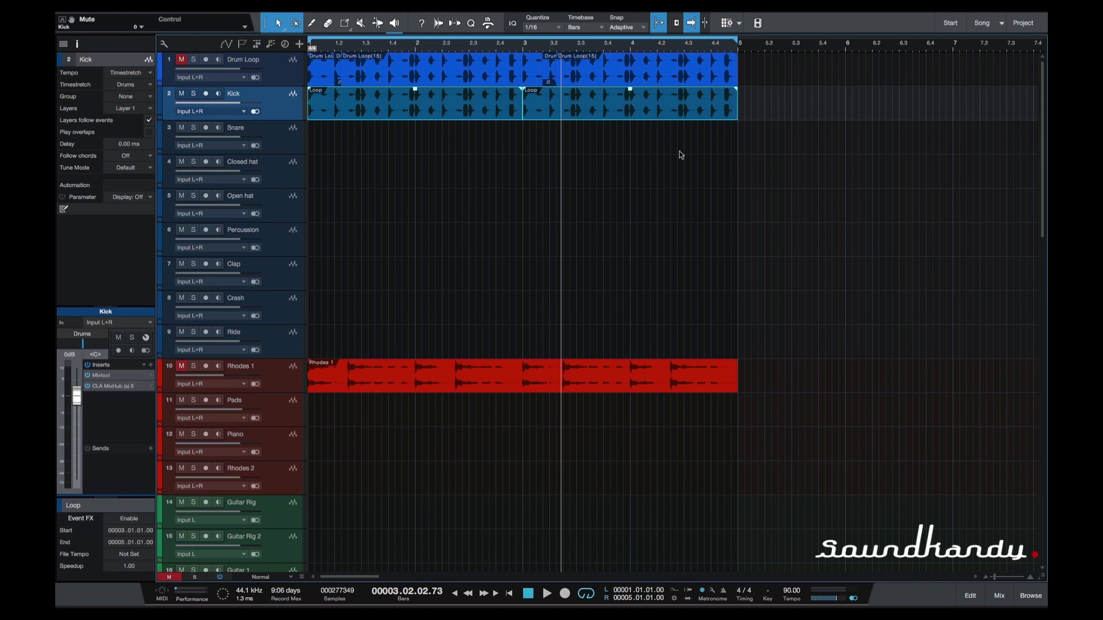
{"action": "key", "text": "g"}
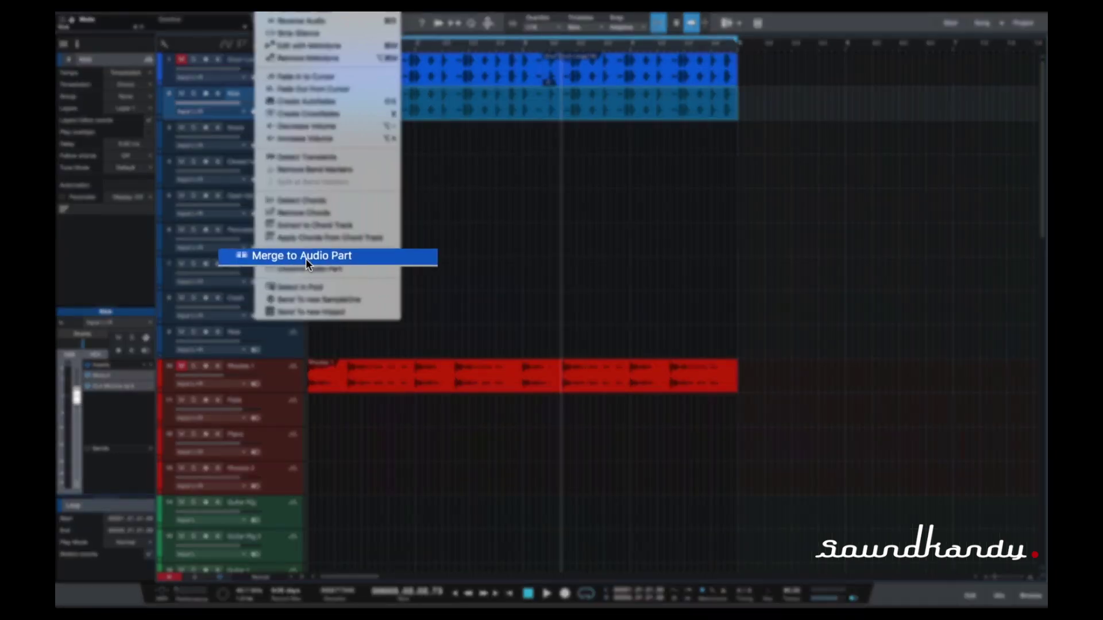
{"action": "left_click", "coordinate": [474, 230]}
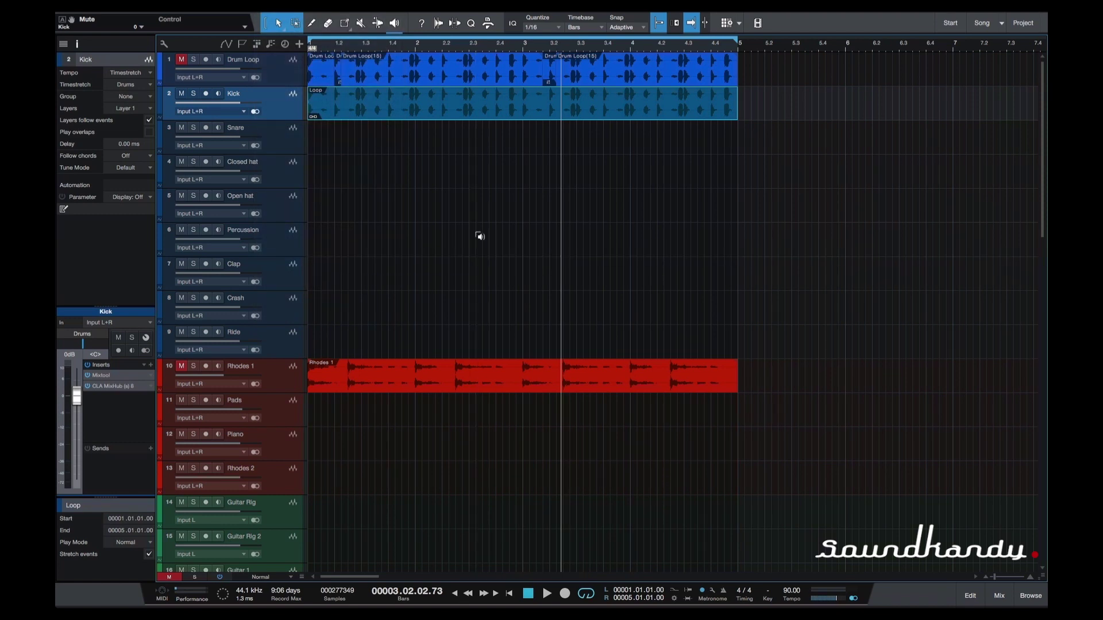
{"action": "right_click", "coordinate": [258, 149]}
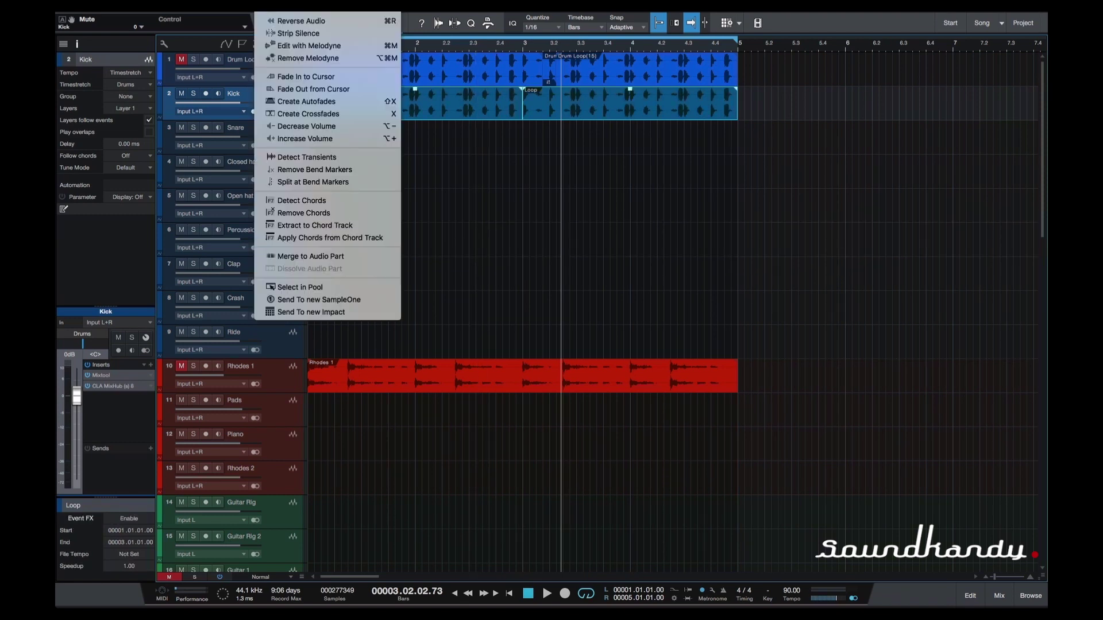
{"action": "left_click", "coordinate": [375, 254]}
Step: Split the Kick part at bar 3 and merge the pieces back into a single audio part
{"action": "left_click", "coordinate": [521, 119], "text": "alt"}
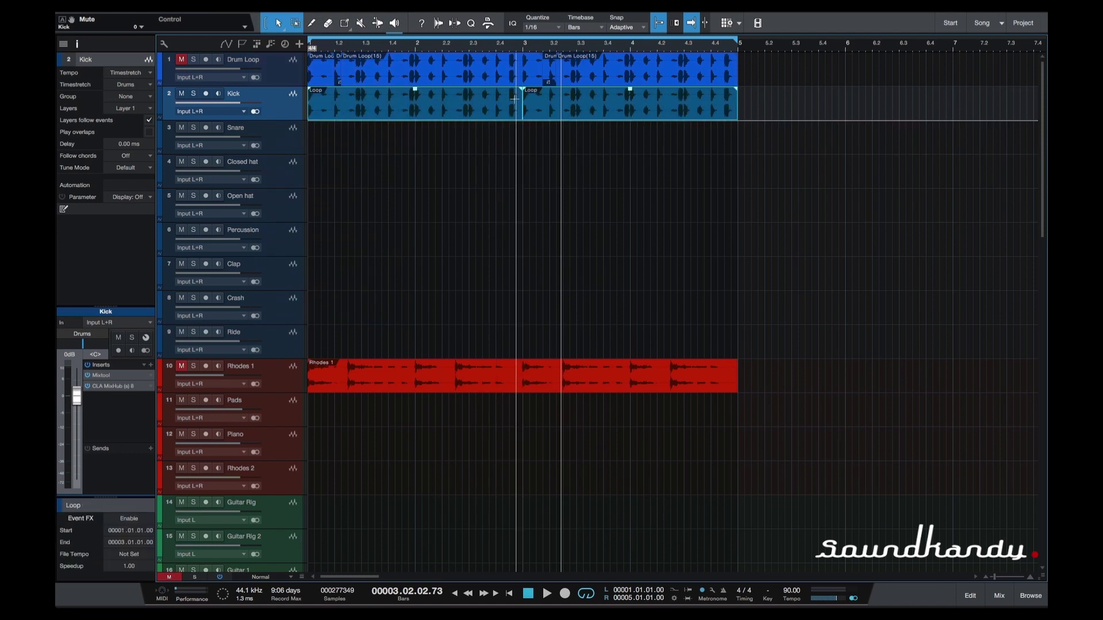
{"action": "right_click", "coordinate": [577, 110]}
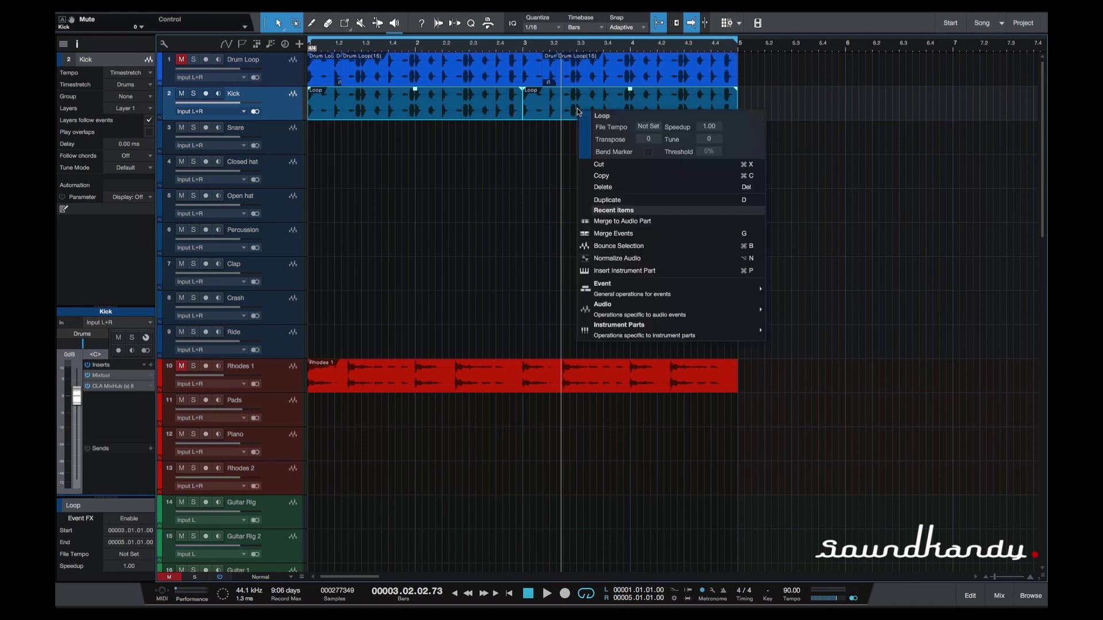
{"action": "mouse_move", "coordinate": [633, 312]}
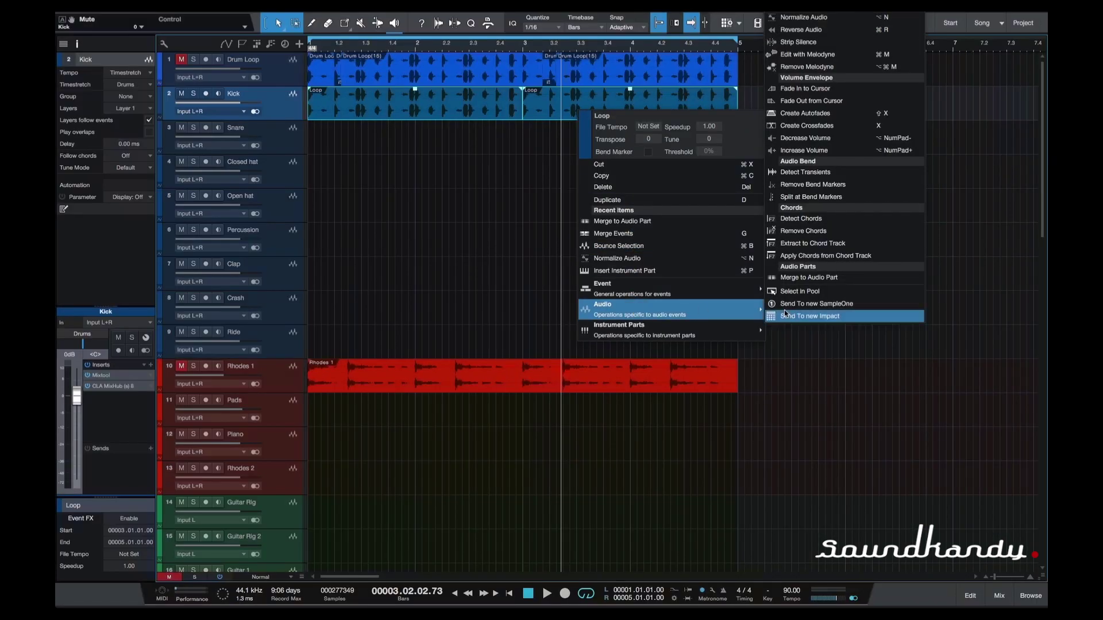
{"action": "left_click", "coordinate": [829, 278]}
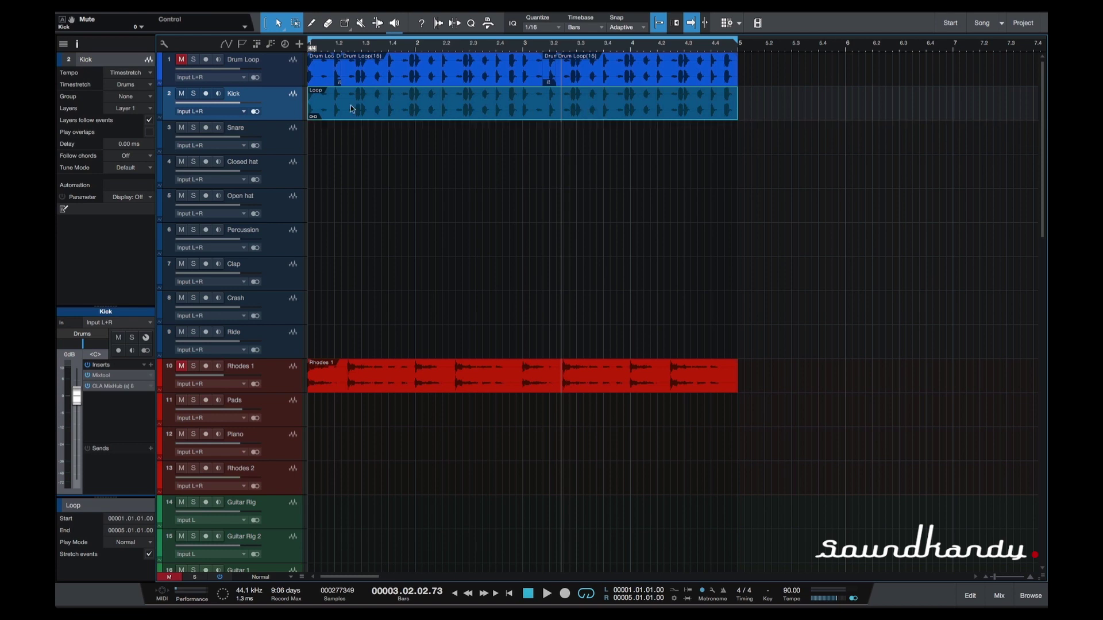
{"action": "right_click", "coordinate": [619, 106]}
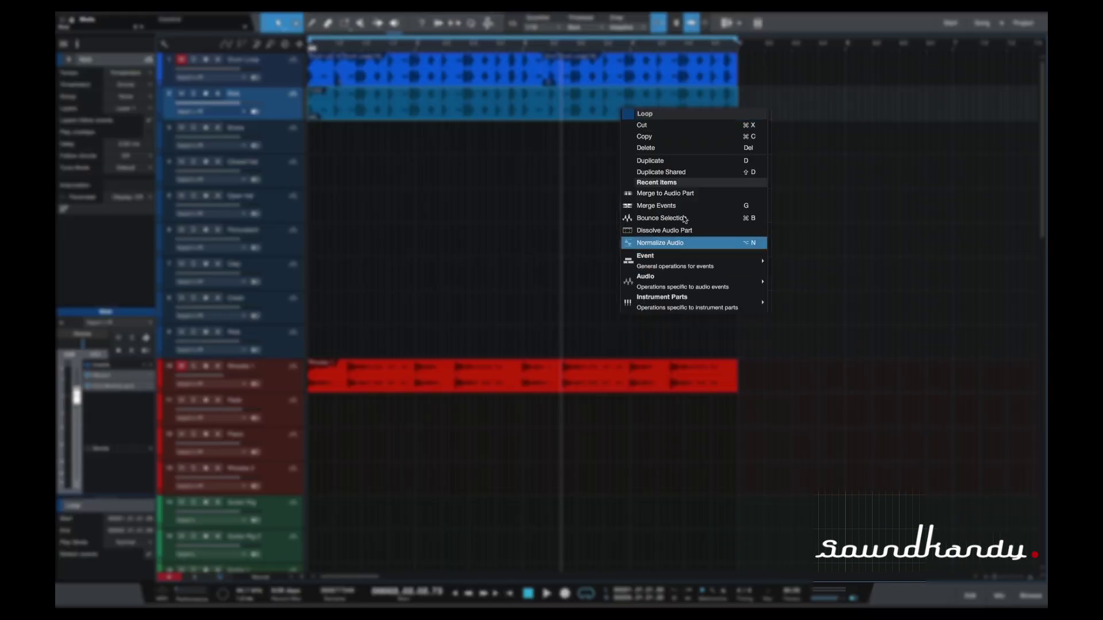
{"action": "mouse_move", "coordinate": [700, 287]}
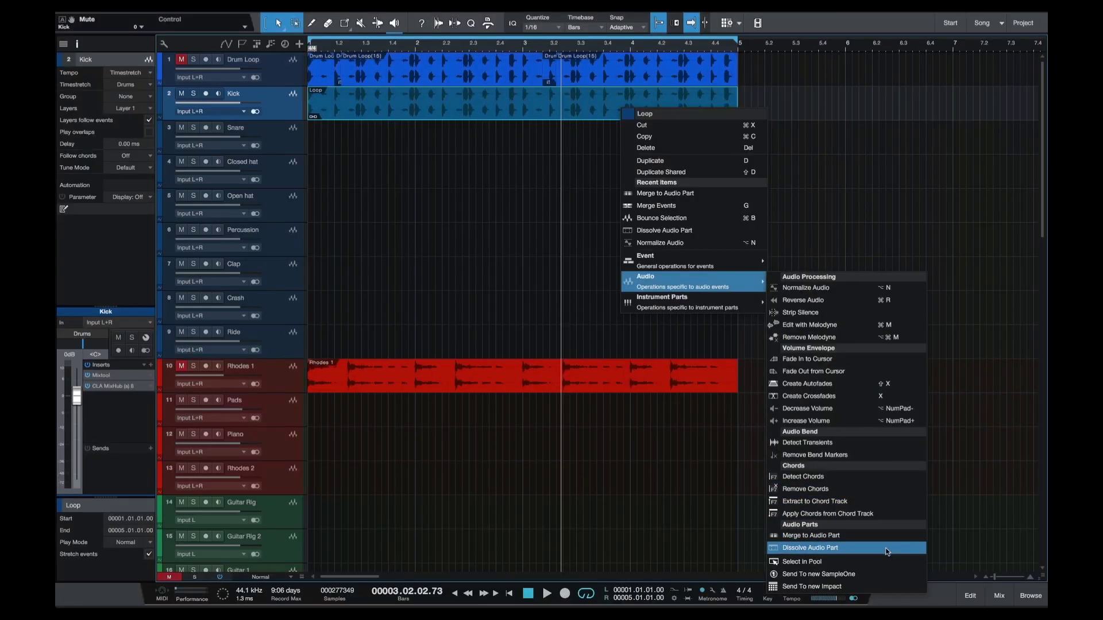
{"action": "left_click", "coordinate": [887, 548]}
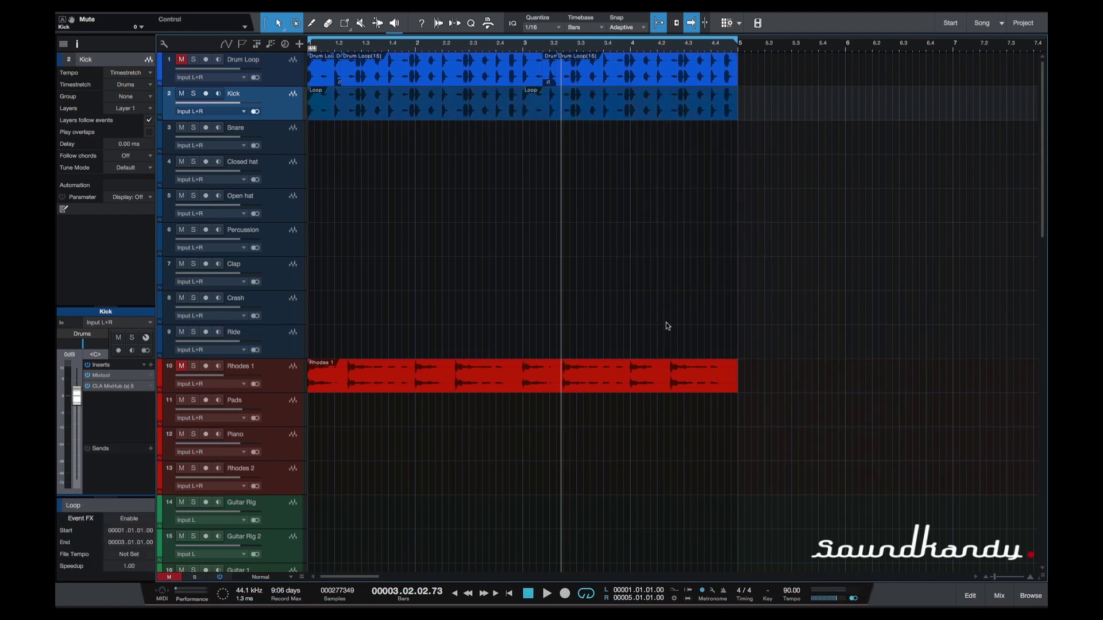
{"action": "left_click", "coordinate": [493, 112]}
{"action": "left_click", "coordinate": [598, 110]}
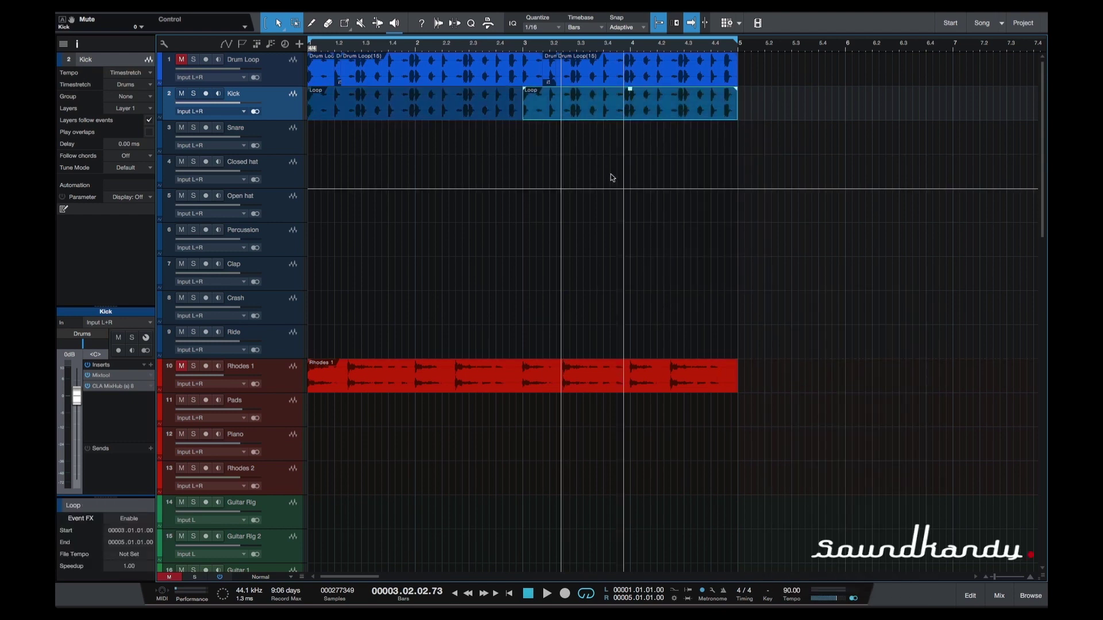
{"action": "left_click", "coordinate": [395, 114]}
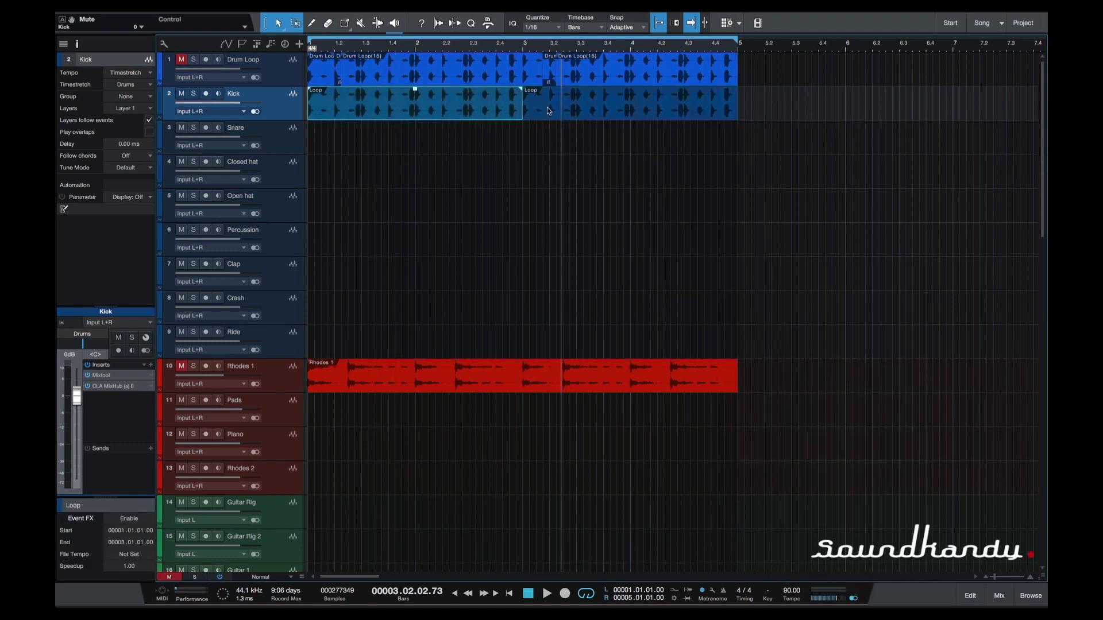
{"action": "left_click", "coordinate": [591, 112]}
{"action": "left_click", "coordinate": [477, 111]}
{"action": "left_click_drag", "start_coordinate": [759, 112], "coordinate": [416, 189]}
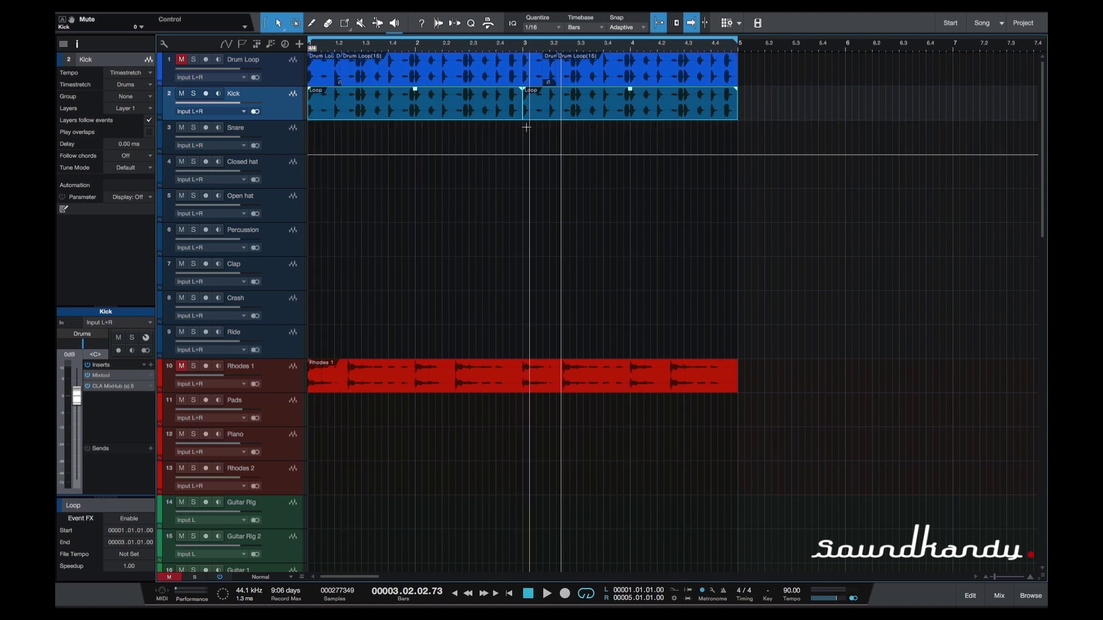
{"action": "key", "text": "g"}
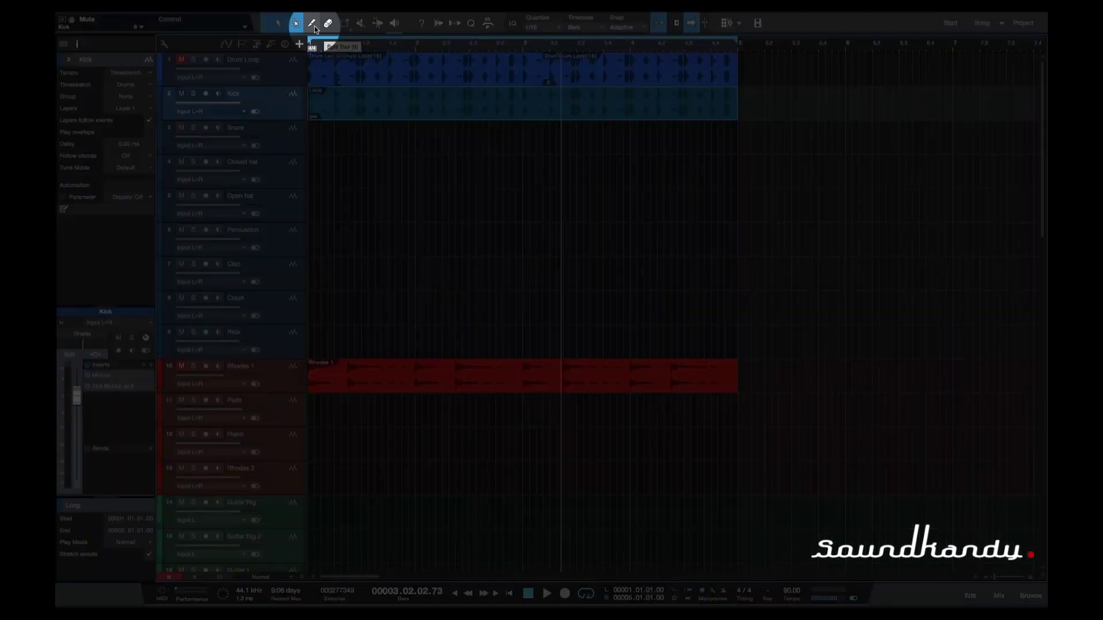
{"action": "left_click", "coordinate": [313, 24]}
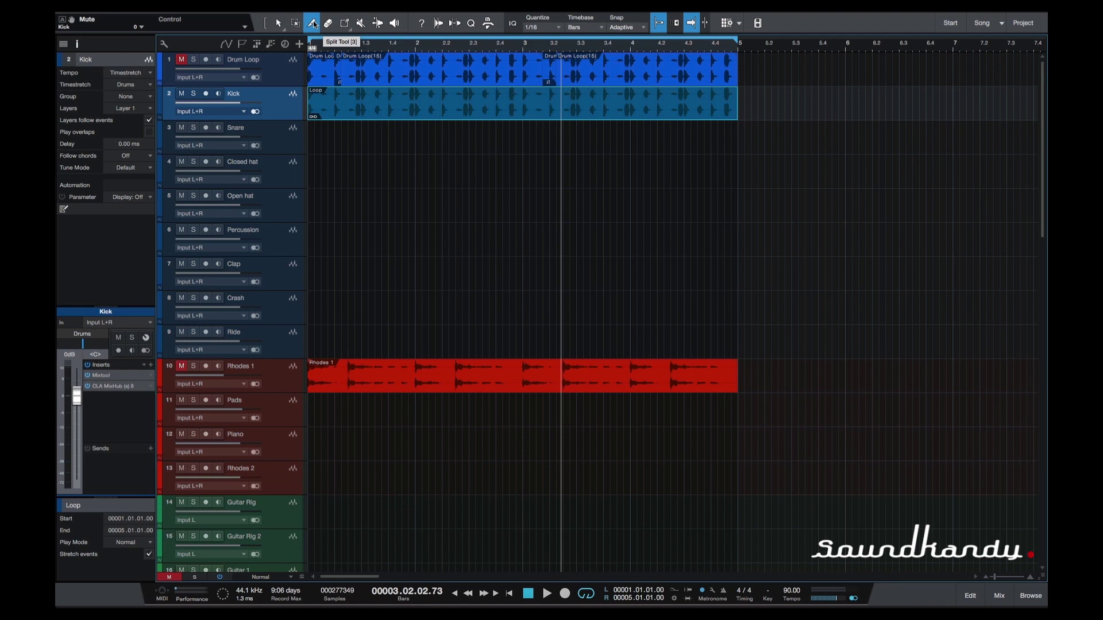
{"action": "left_click", "coordinate": [329, 94]}
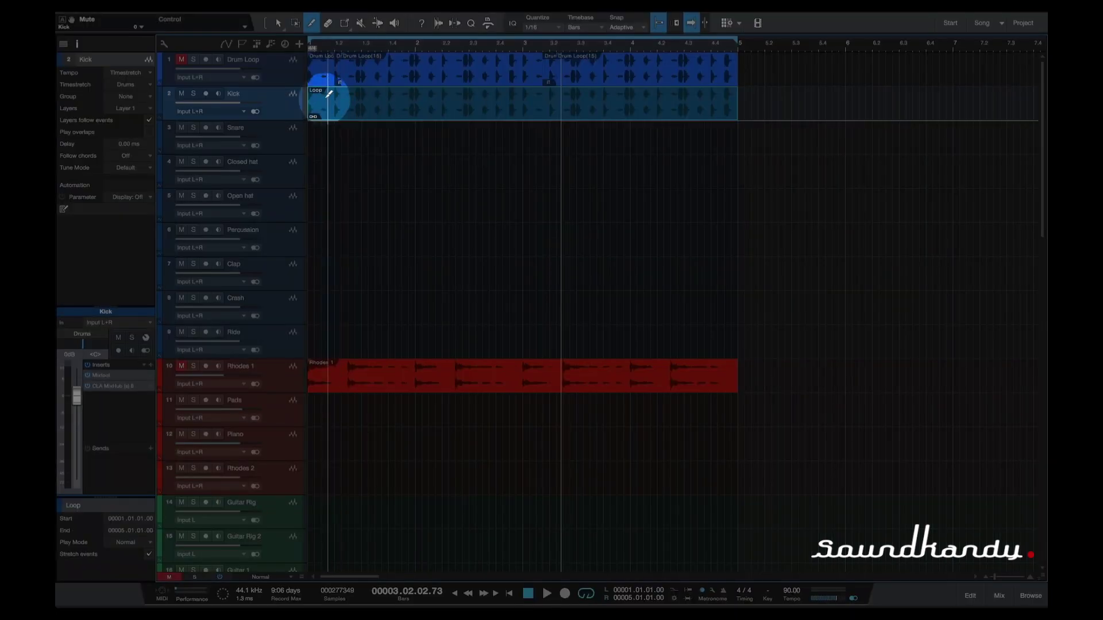
{"action": "left_click", "coordinate": [338, 78]}
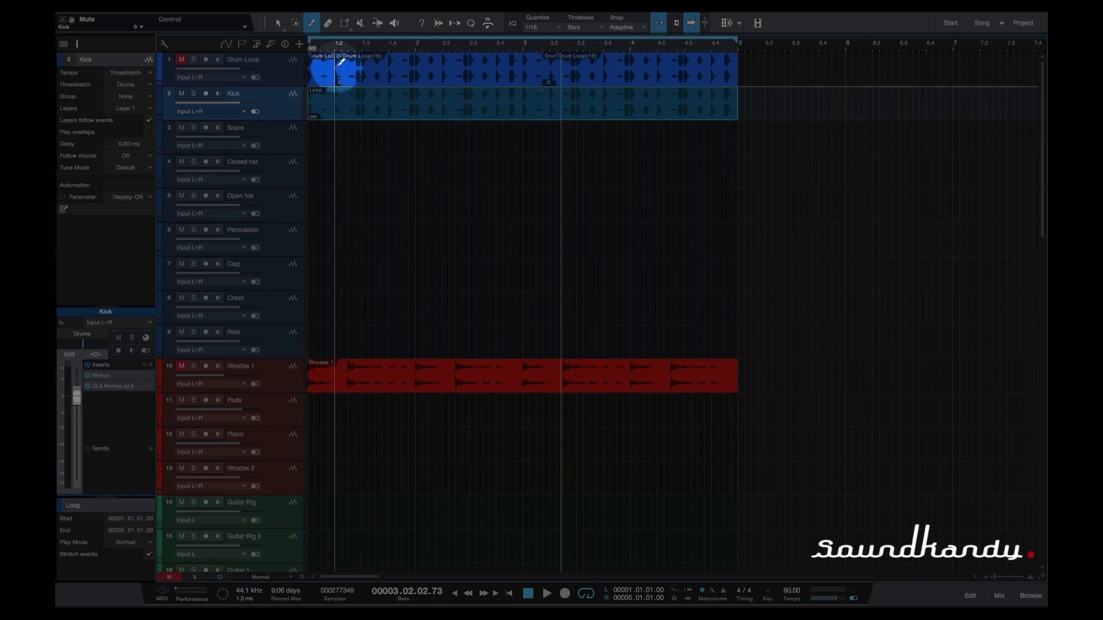
{"action": "left_click", "coordinate": [338, 102]}
{"action": "left_click", "coordinate": [352, 106]}
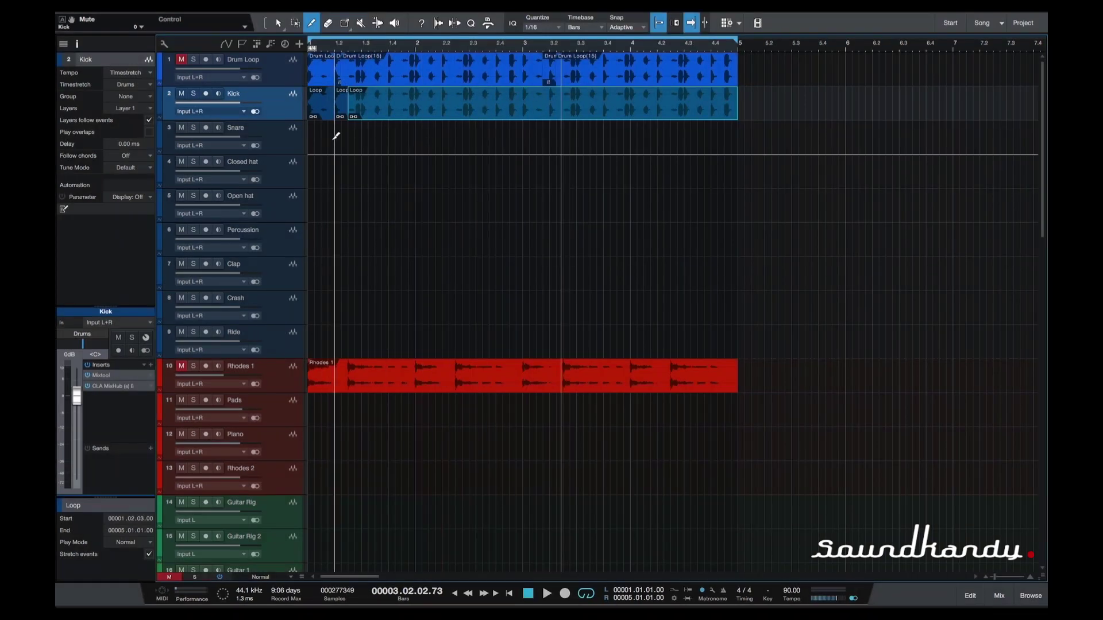
{"action": "key", "text": "1"}
{"action": "left_click", "coordinate": [342, 109]}
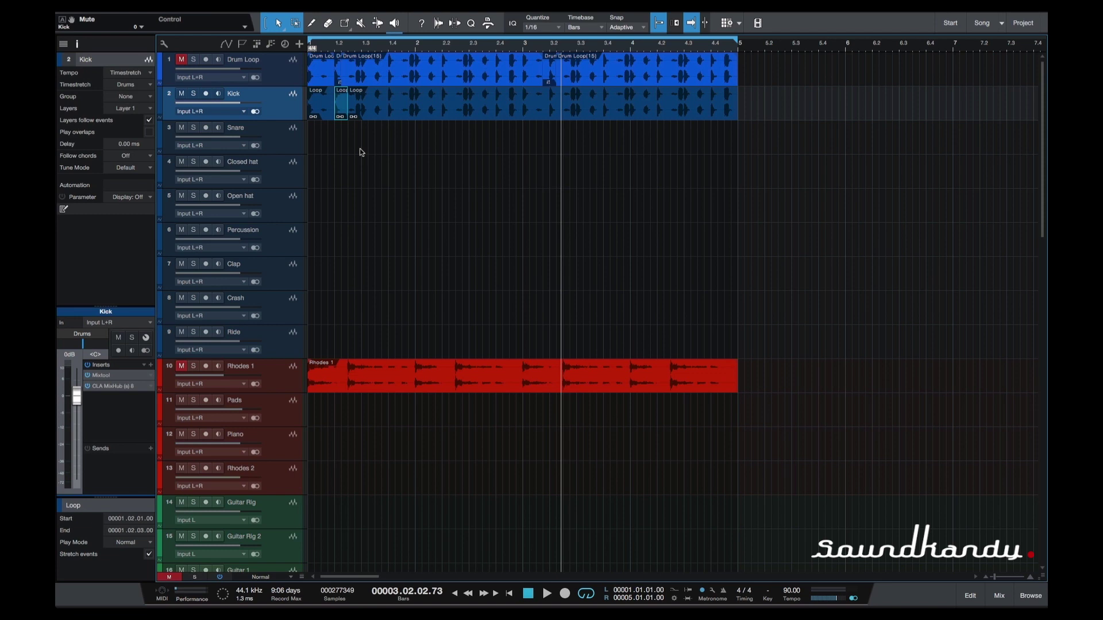
{"action": "key", "text": "g"}
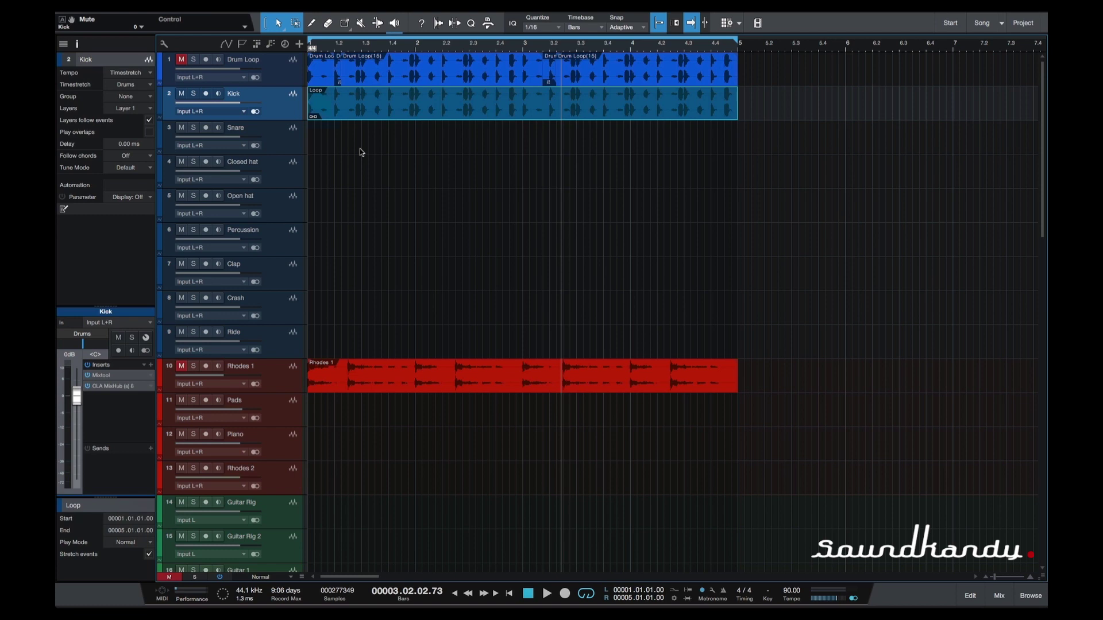
{"action": "left_click", "coordinate": [395, 151]}
Step: Convert the Kick loop into a plain audio event, Kick(8)
{"action": "left_click", "coordinate": [369, 111]}
{"action": "key", "text": "ctrl+b"}
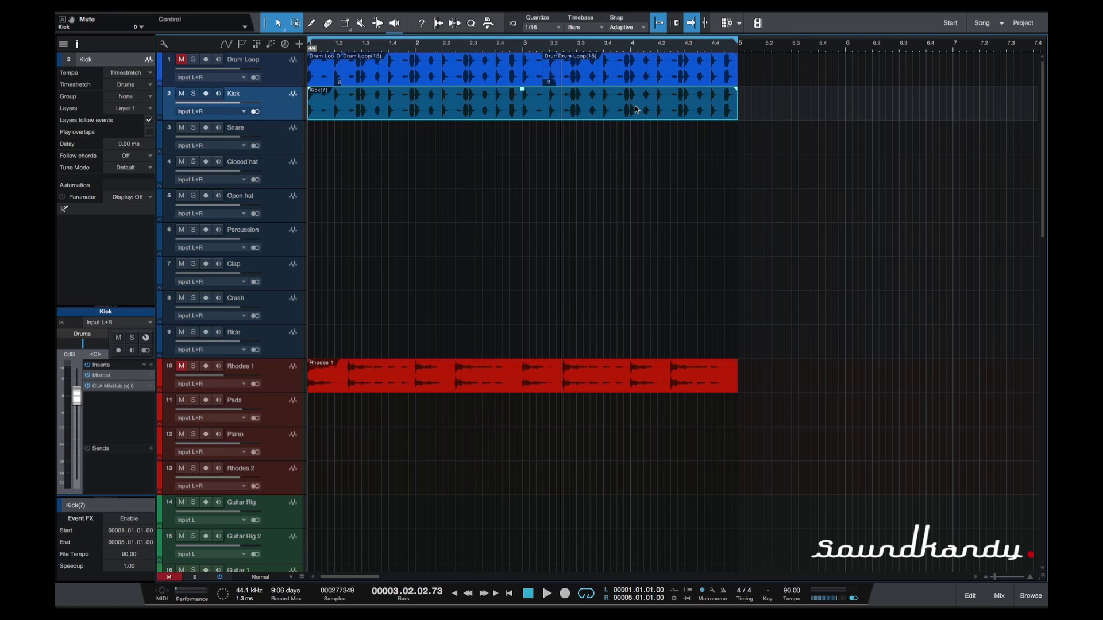
{"action": "key", "text": "ctrl+z"}
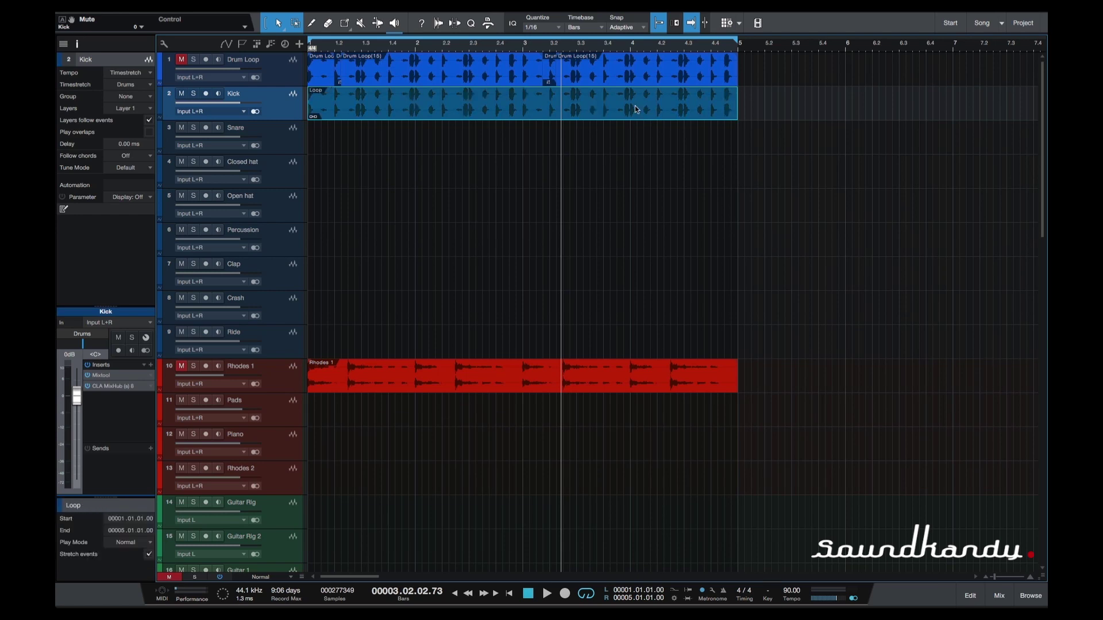
{"action": "key", "text": "ctrl+b"}
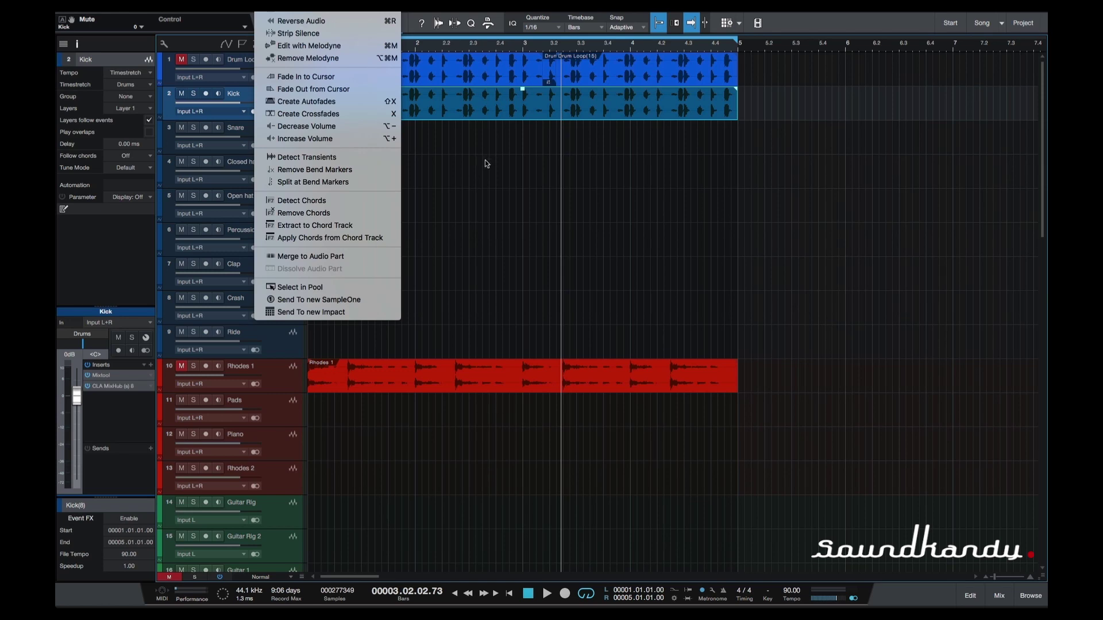
Step: Cut the Kick(8) event at bar 1.2 with the Split tool
{"action": "right_click", "coordinate": [468, 113]}
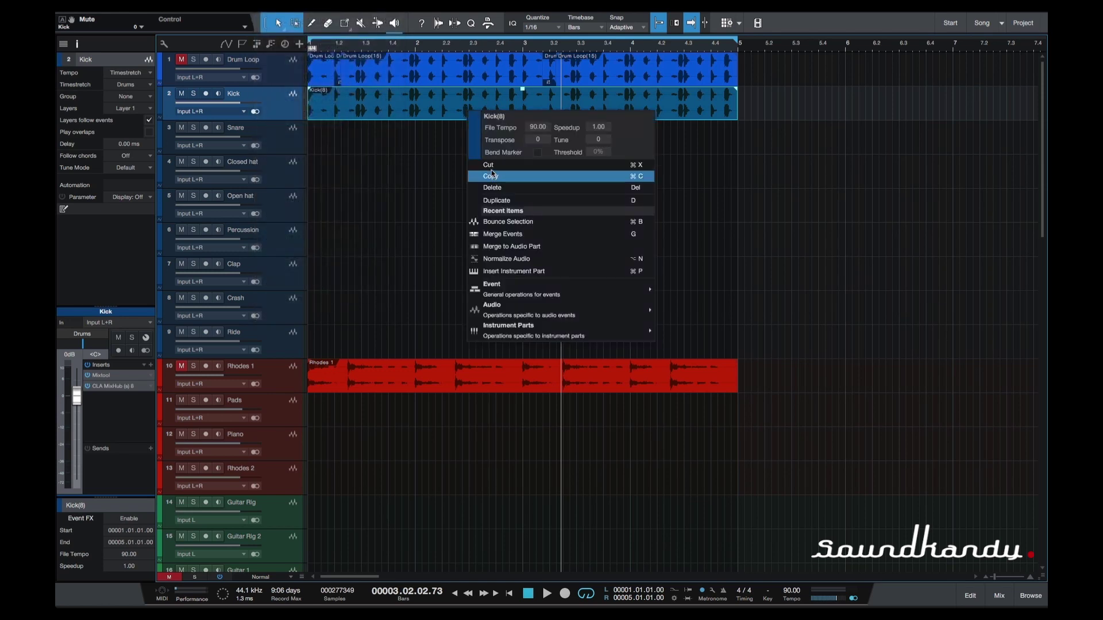
{"action": "left_click", "coordinate": [393, 167]}
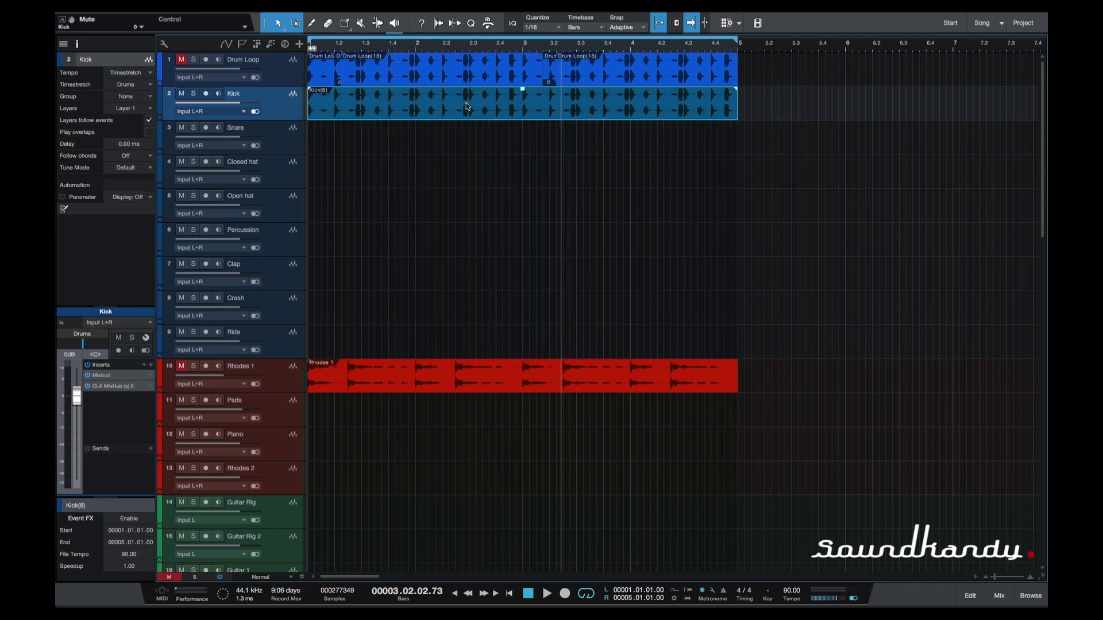
{"action": "left_click", "coordinate": [468, 155]}
{"action": "left_click", "coordinate": [498, 109]}
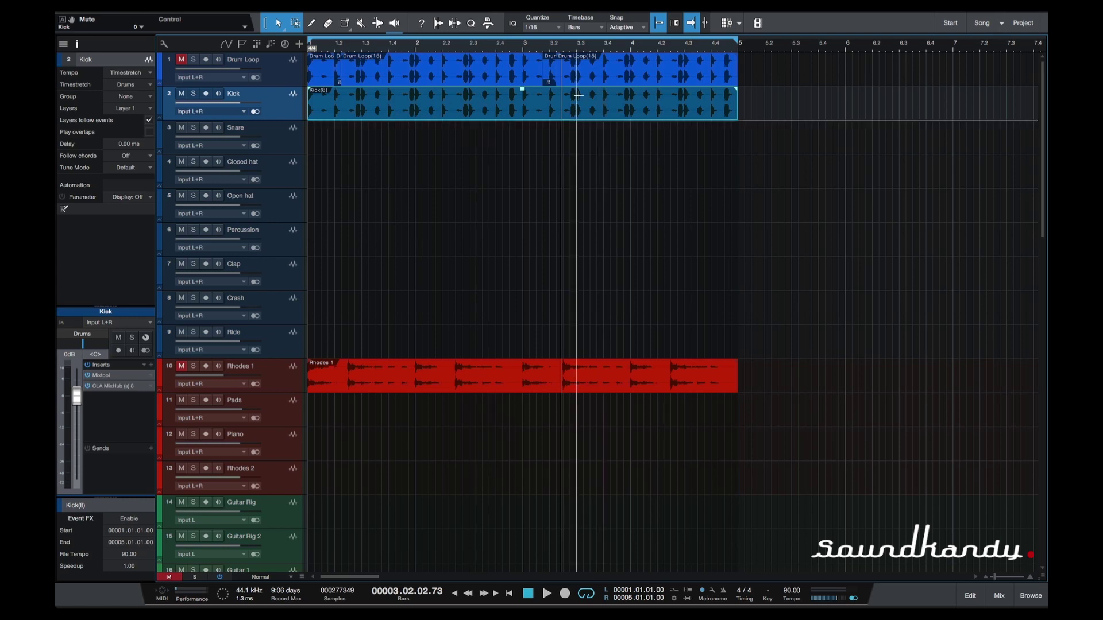
{"action": "left_click", "coordinate": [455, 143]}
{"action": "left_click", "coordinate": [467, 107]}
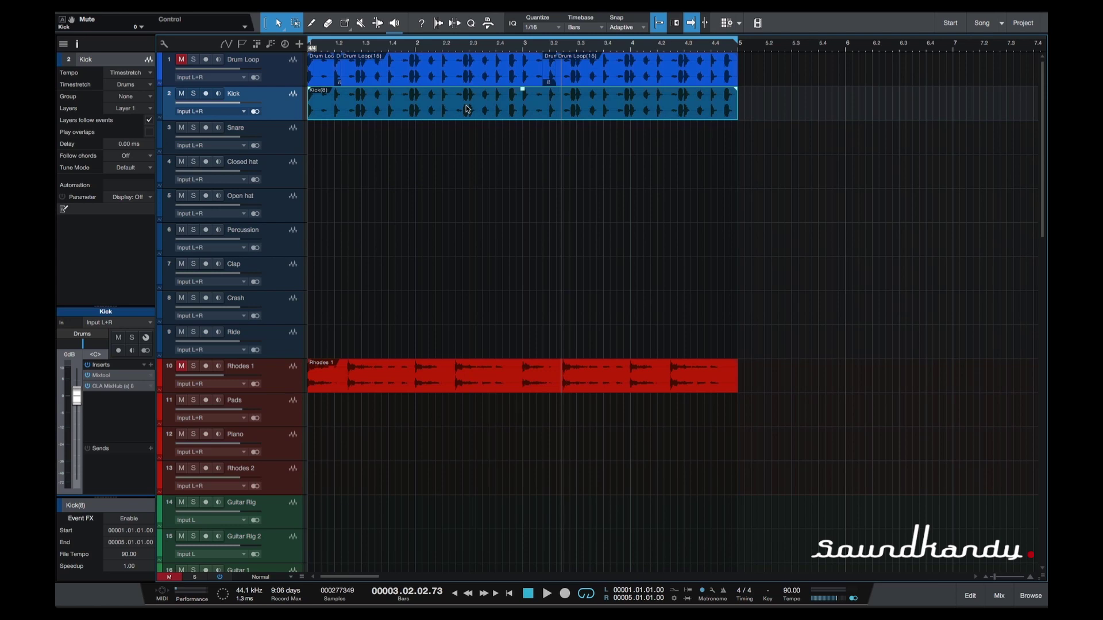
{"action": "key", "text": "3"}
{"action": "left_click", "coordinate": [335, 103]}
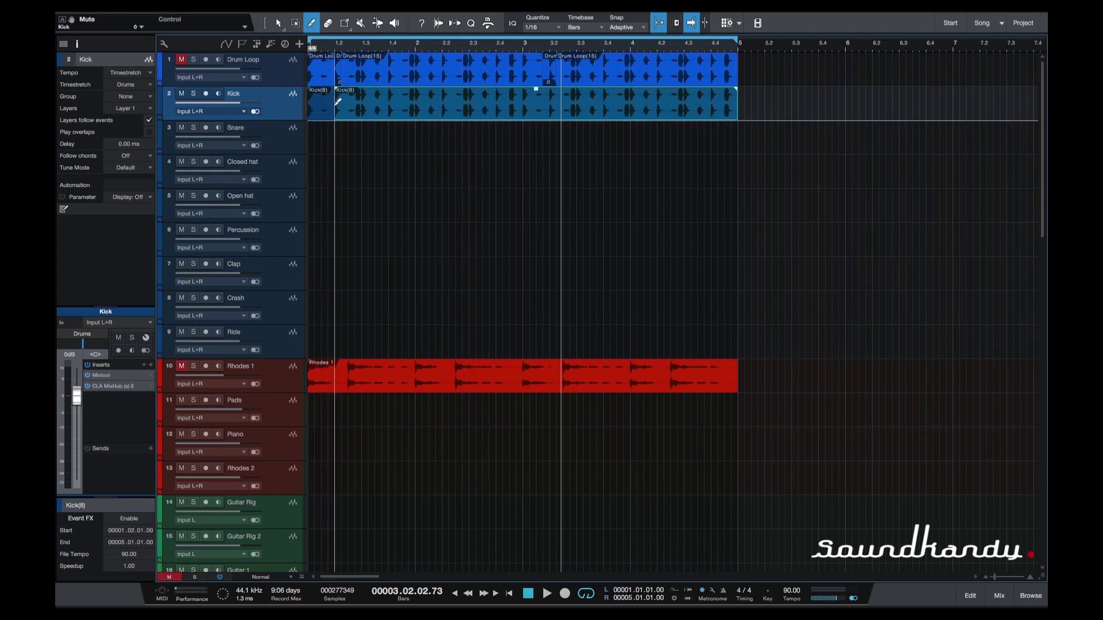
Step: Split the Kick event again at 1.2.3 and colour the short 1.2–1.2.3 slice red
{"action": "left_click", "coordinate": [349, 105]}
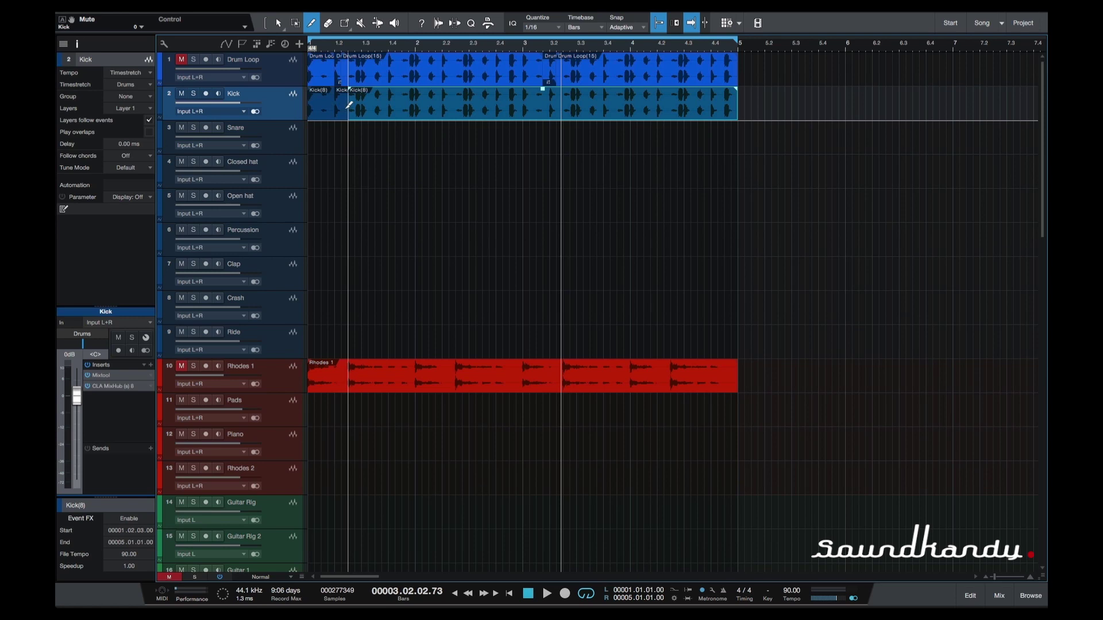
{"action": "key", "text": "1"}
{"action": "left_click", "coordinate": [339, 116]}
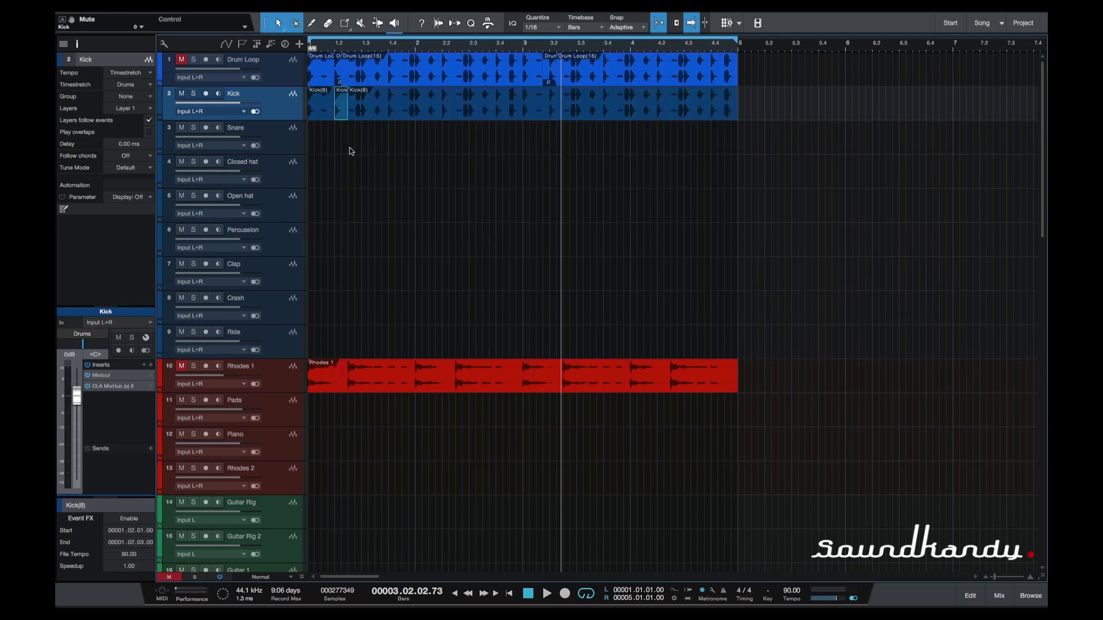
{"action": "right_click", "coordinate": [343, 111]}
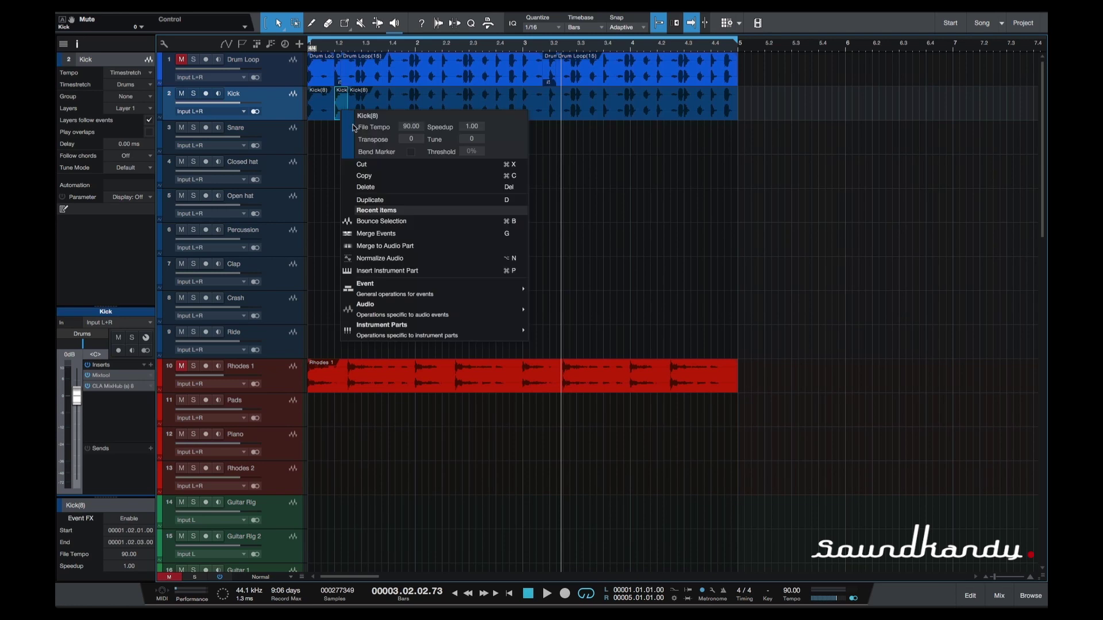
{"action": "left_click", "coordinate": [352, 127]}
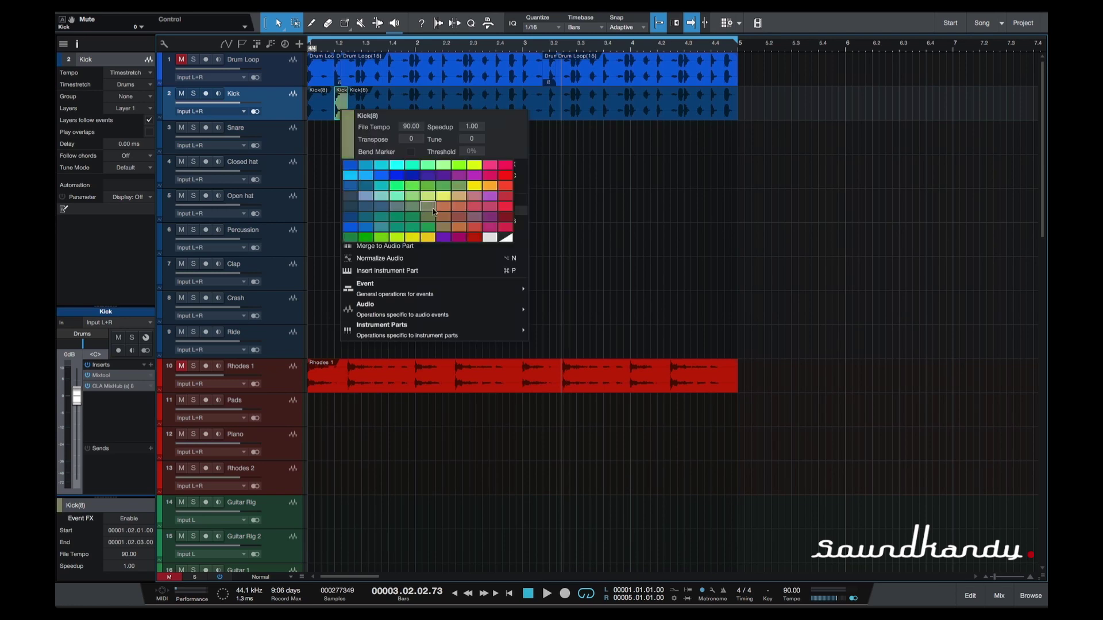
{"action": "left_click", "coordinate": [475, 237]}
{"action": "left_click", "coordinate": [606, 216]}
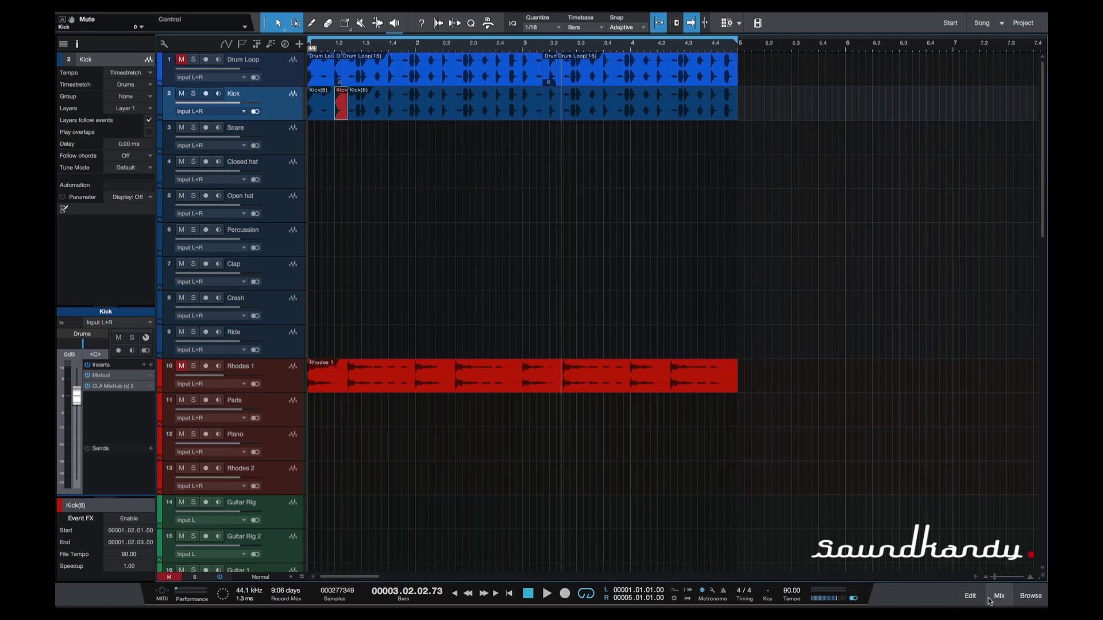
Step: Drag Groove Delay from the delay-filtered Effects browser onto the red Kick slice
{"action": "left_click", "coordinate": [1022, 596]}
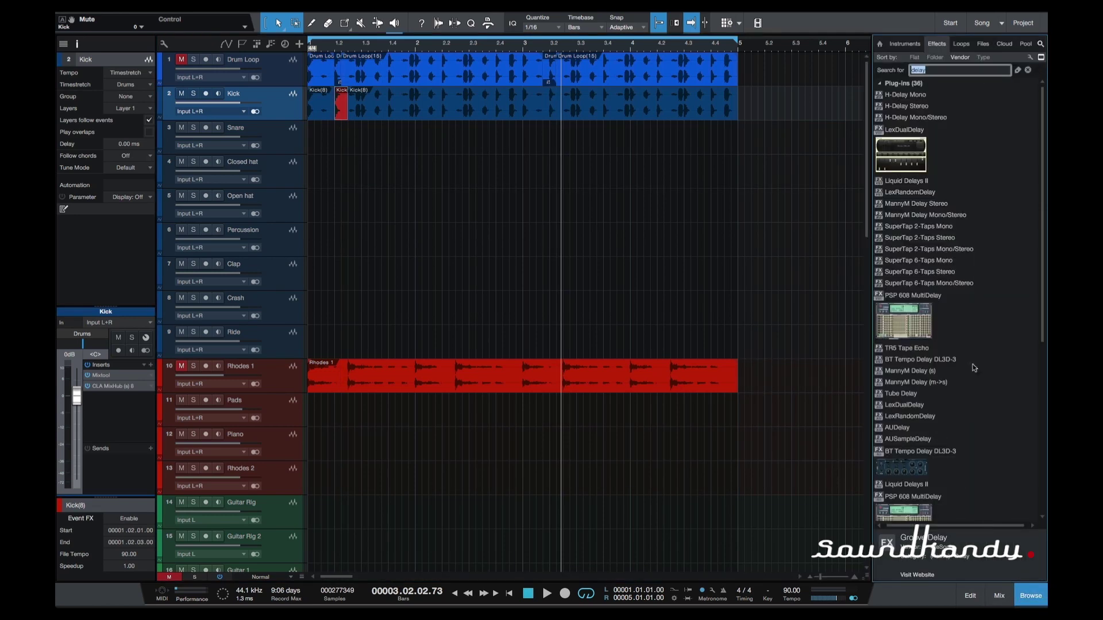
{"action": "scroll", "coordinate": [973, 366], "scroll_direction": "down", "scroll_amount": 5}
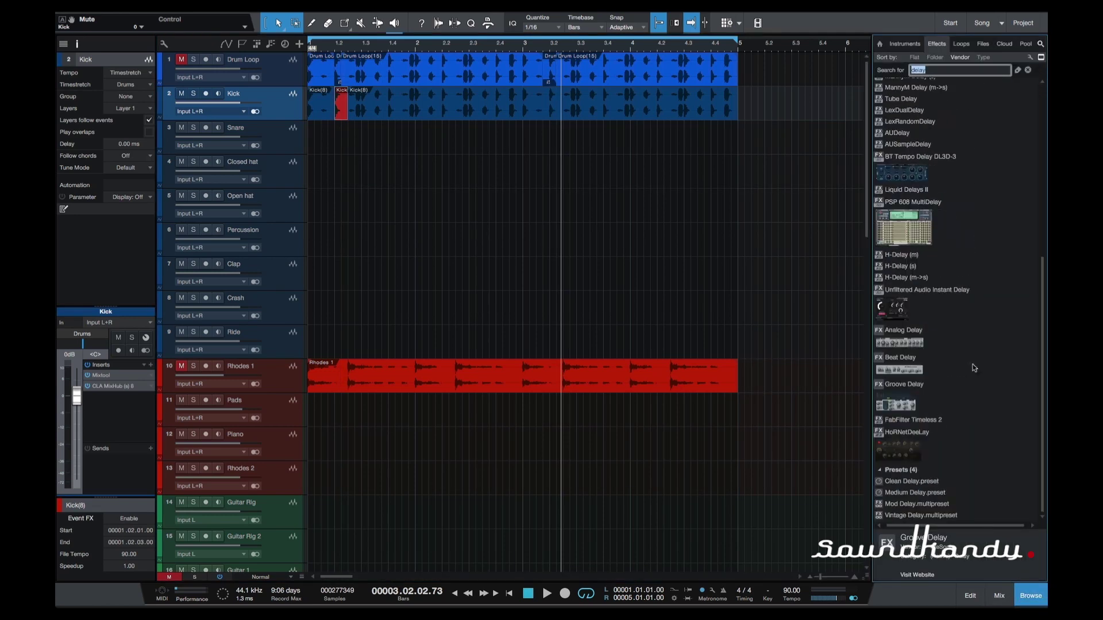
{"action": "left_click", "coordinate": [903, 403]}
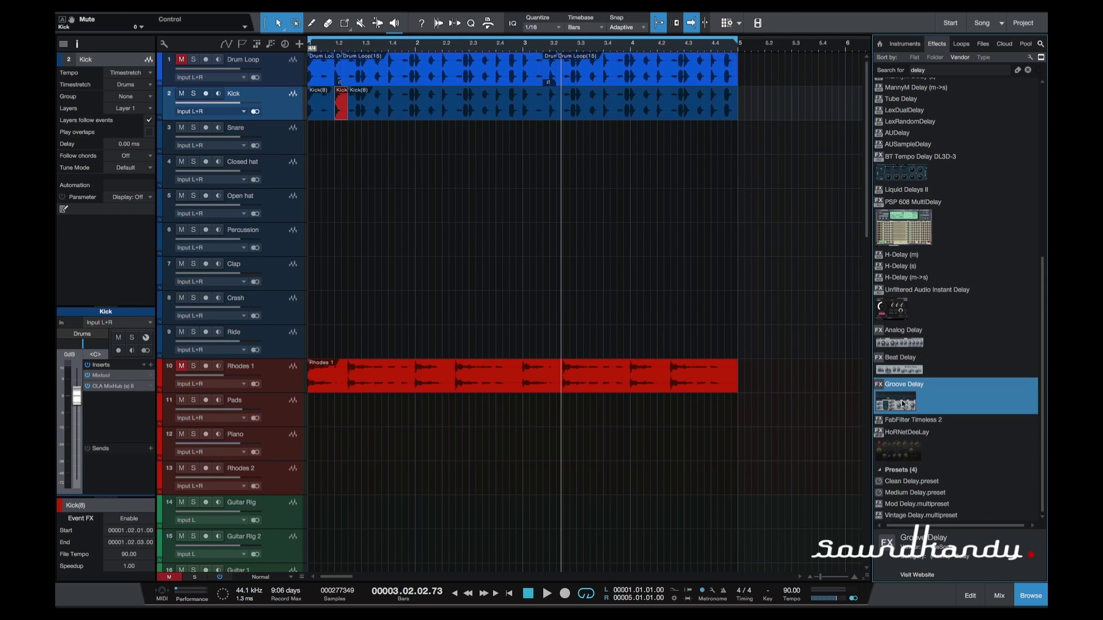
{"action": "left_click_drag", "start_coordinate": [901, 403], "coordinate": [341, 103]}
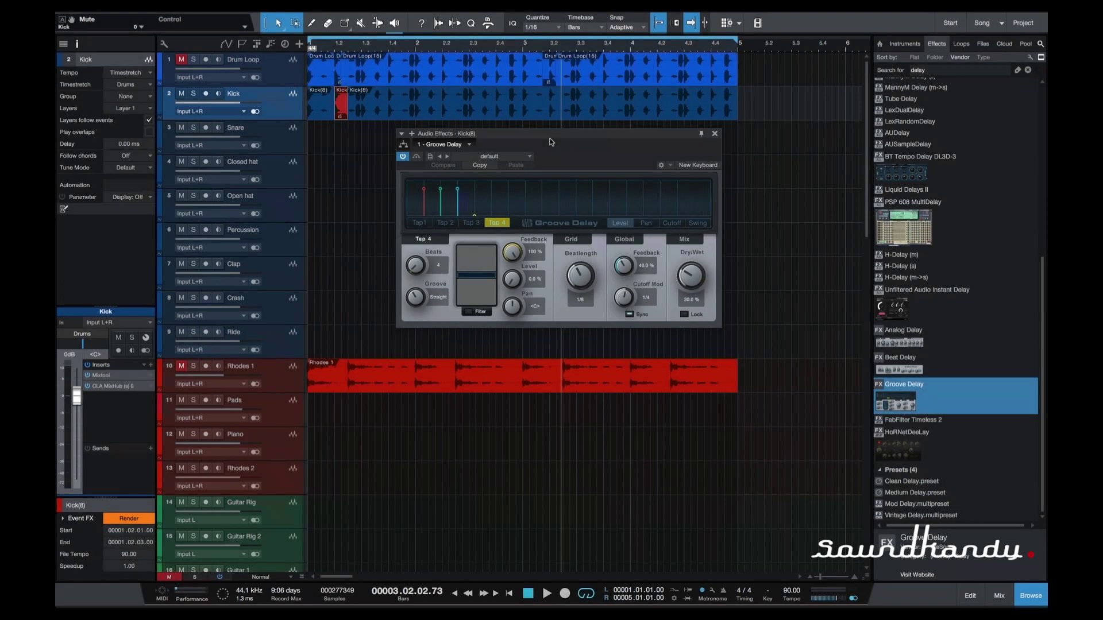
Step: Adjust the Groove Delay's Beats setting while playing the loop from the start
{"action": "left_click_drag", "start_coordinate": [524, 173], "coordinate": [523, 180]}
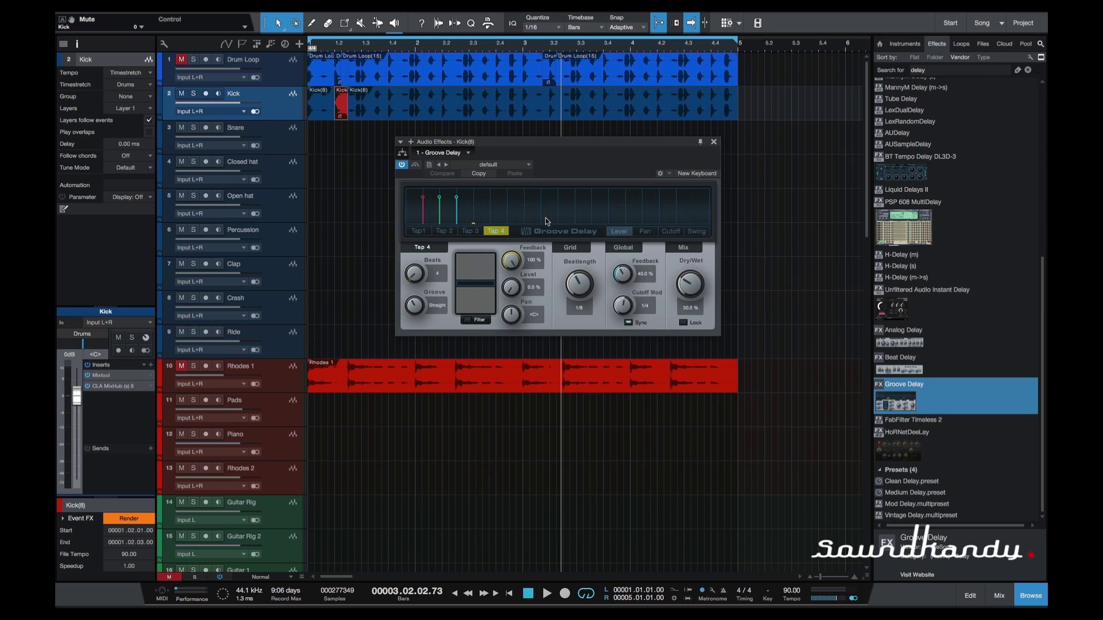
{"action": "key", "text": "Home"}
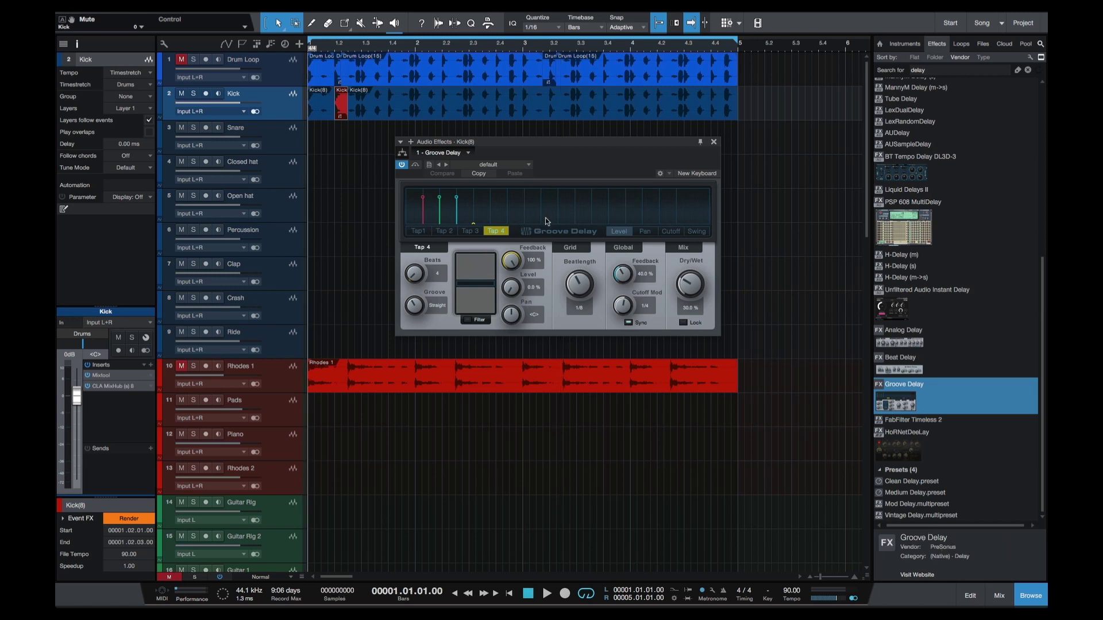
{"action": "key", "text": "space"}
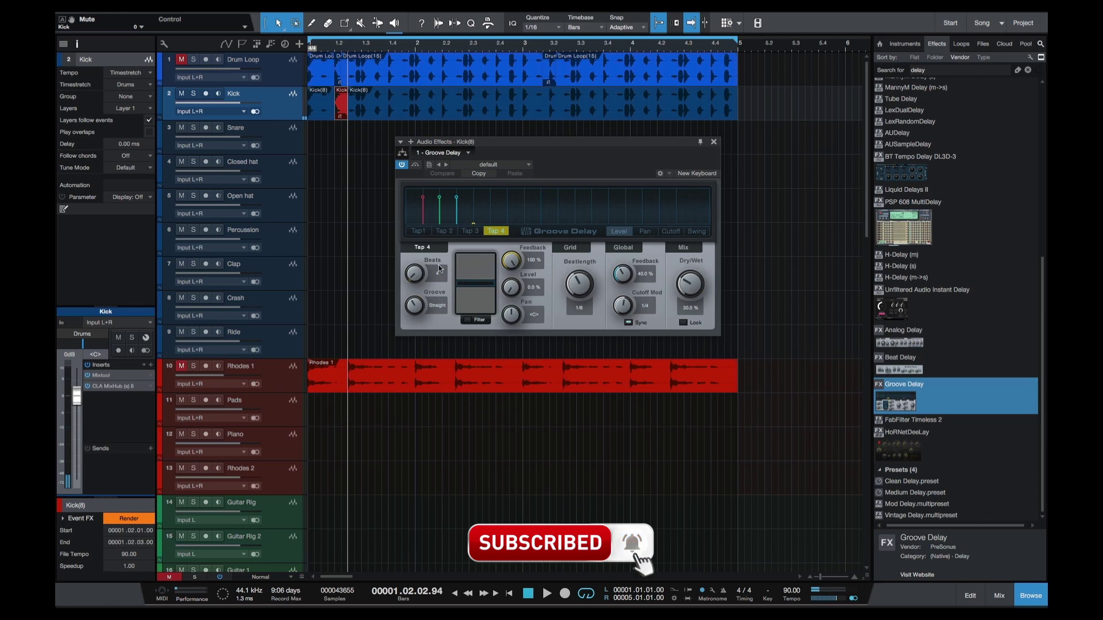
{"action": "left_click_drag", "start_coordinate": [411, 279], "coordinate": [413, 331]}
{"action": "key", "text": "Home"}
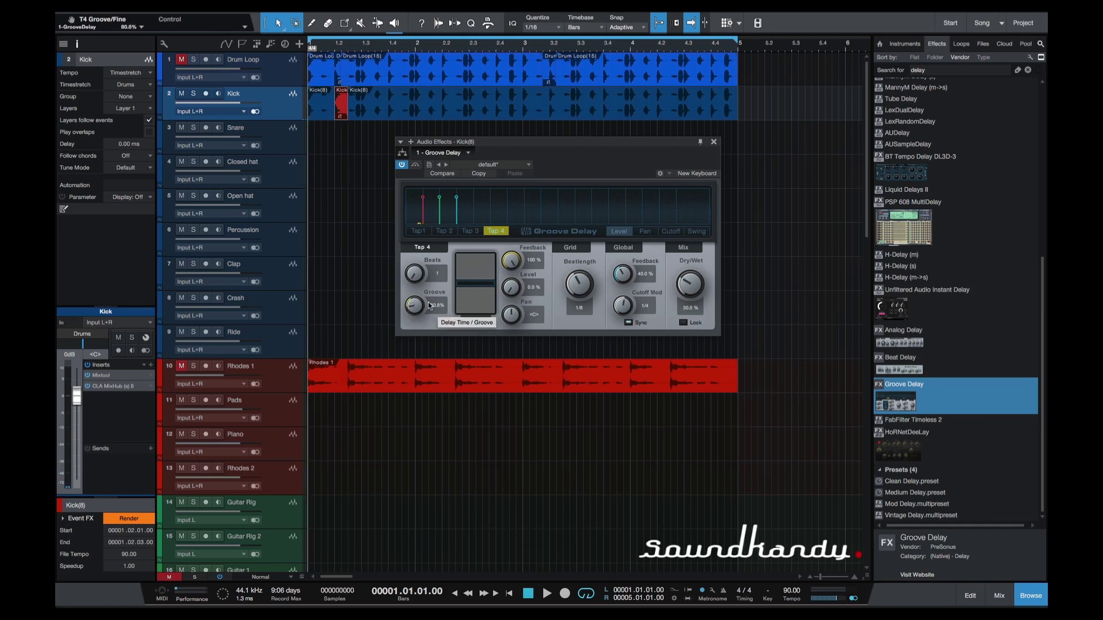
{"action": "key", "text": "space"}
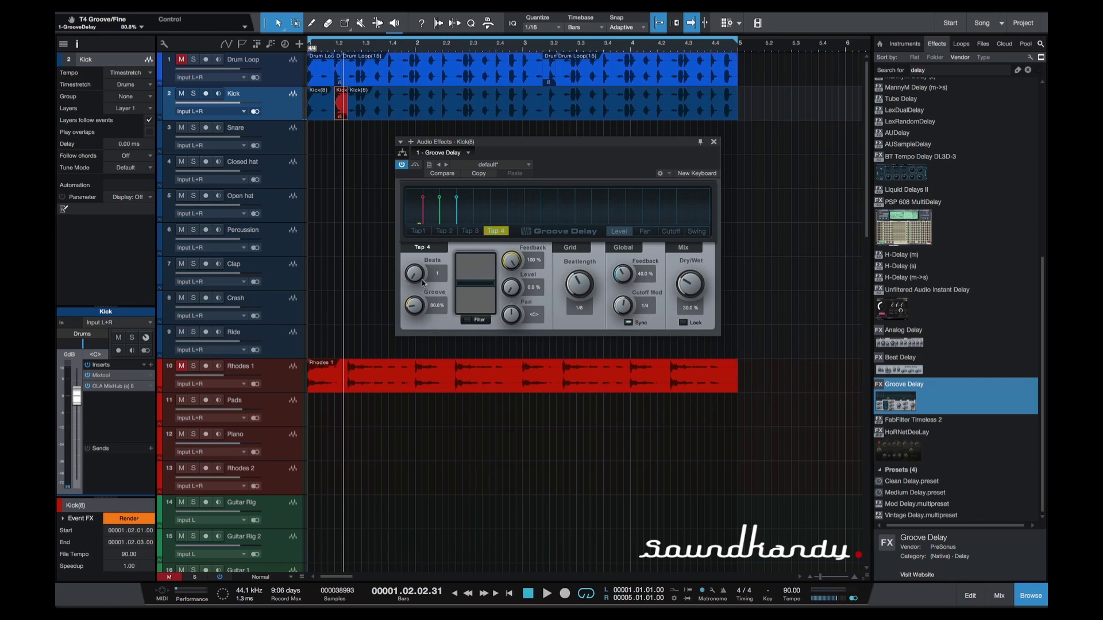
Step: Set tap 4's Groove to 80.4%, audition the loop from the start, and close the editor
{"action": "double_click", "coordinate": [428, 308]}
{"action": "type", "text": "80.4"}
{"action": "key", "text": "Return"}
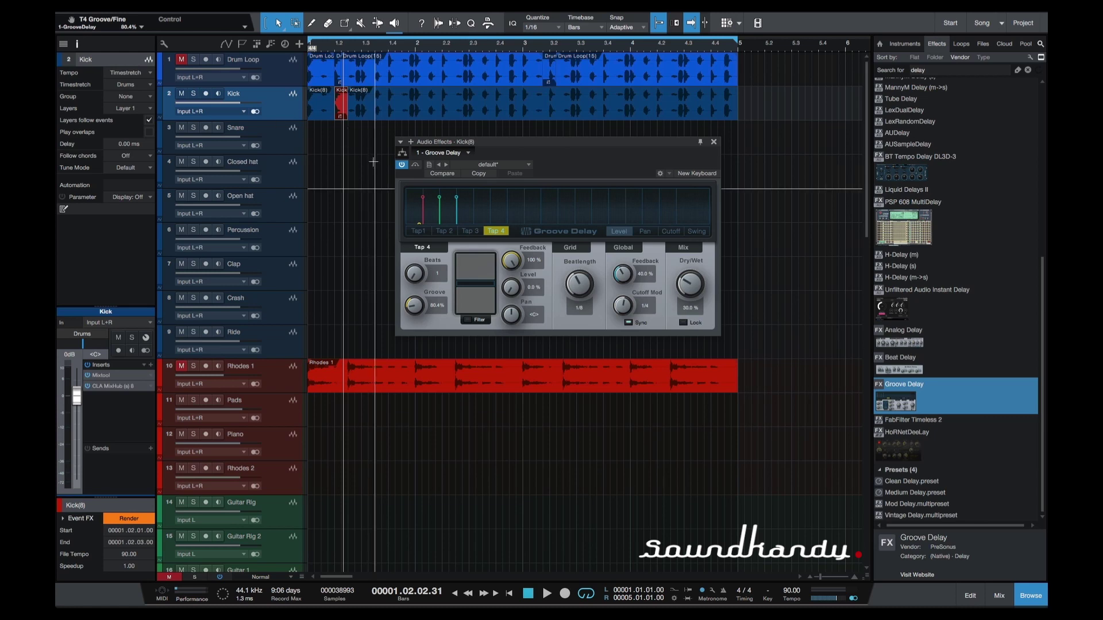
{"action": "key", "text": "Home"}
{"action": "key", "text": "space"}
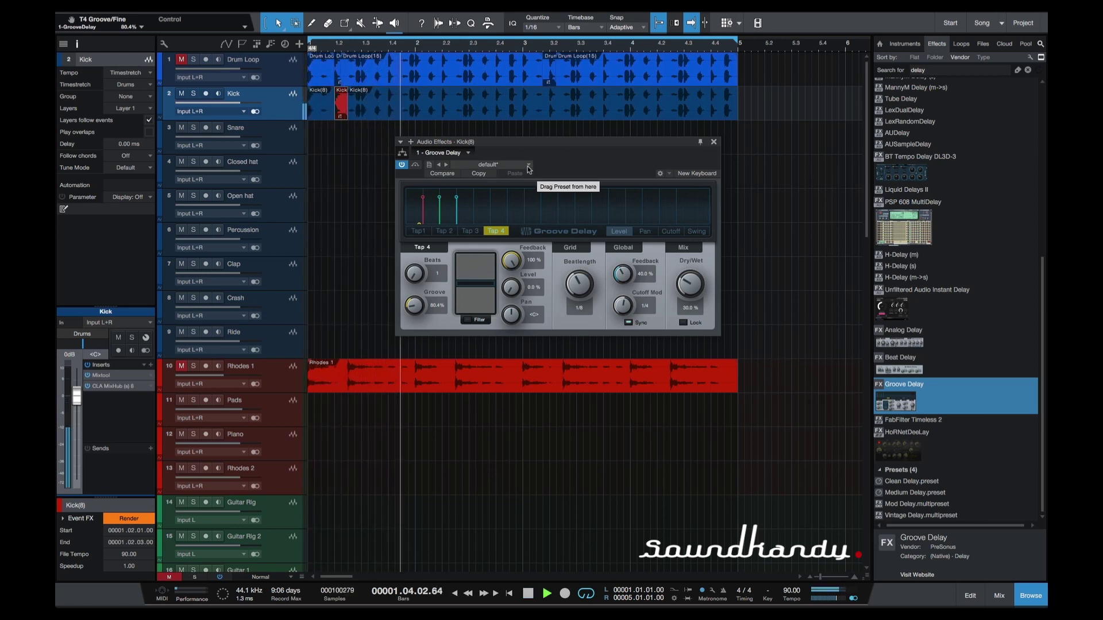
{"action": "key", "text": "space"}
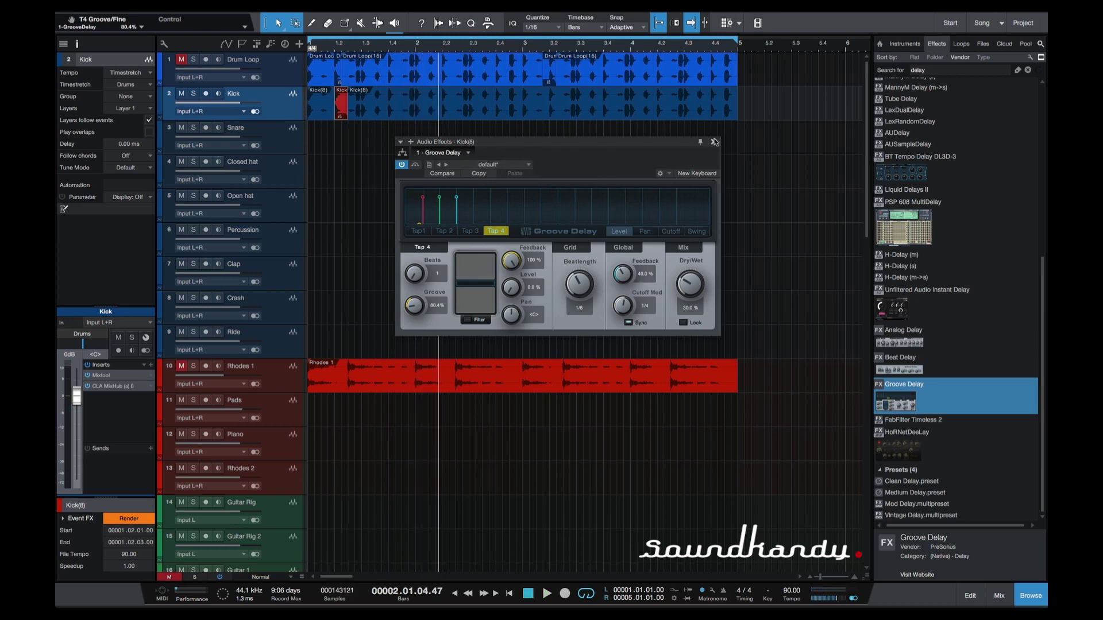
{"action": "left_click", "coordinate": [715, 141]}
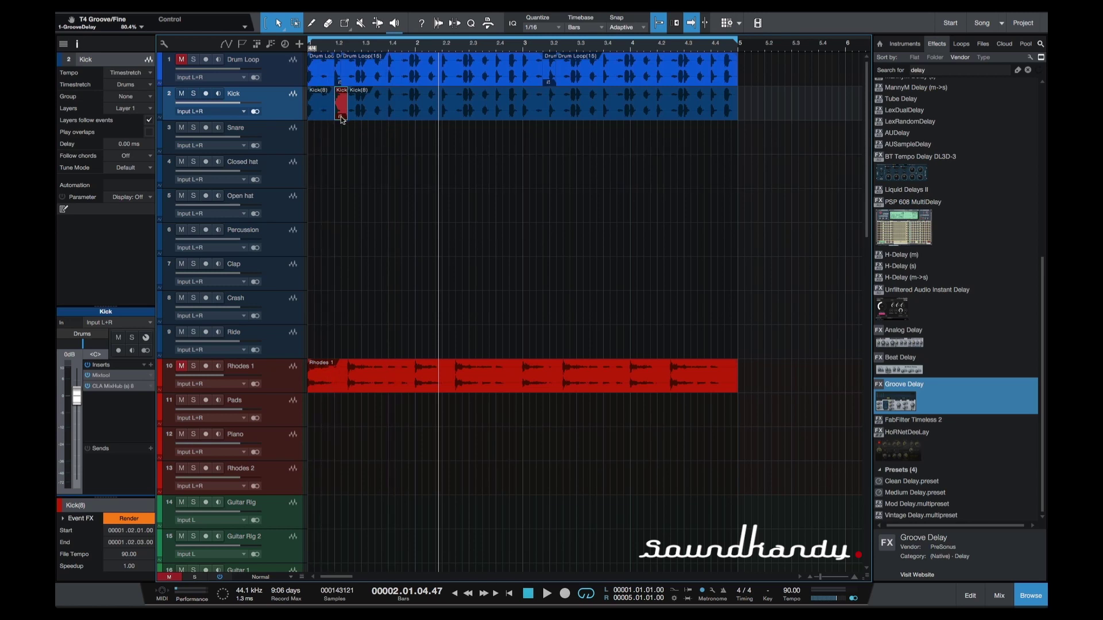
Step: Reopen the Kick slice's Groove Delay from its FX badge and close it again
{"action": "mouse_move", "coordinate": [341, 119]}
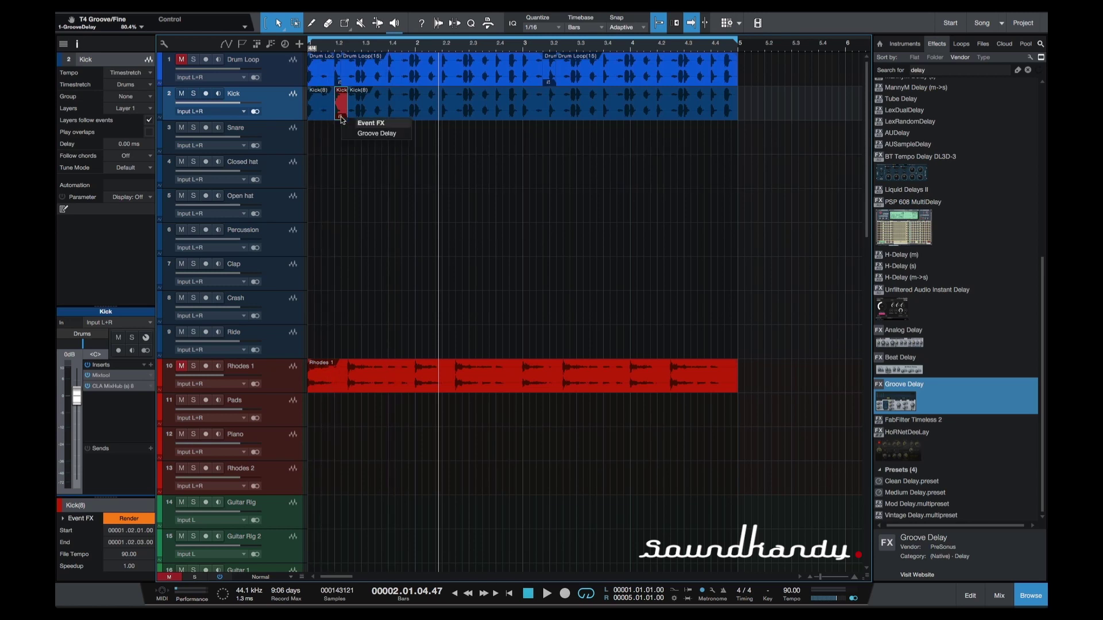
{"action": "left_click", "coordinate": [377, 133]}
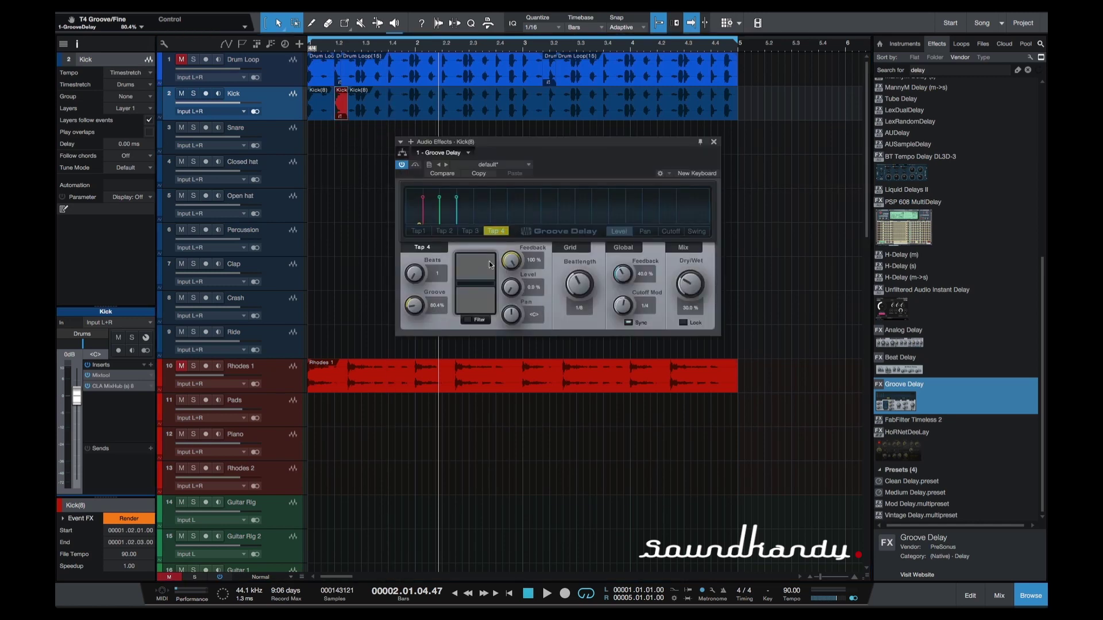
{"action": "left_click", "coordinate": [714, 142]}
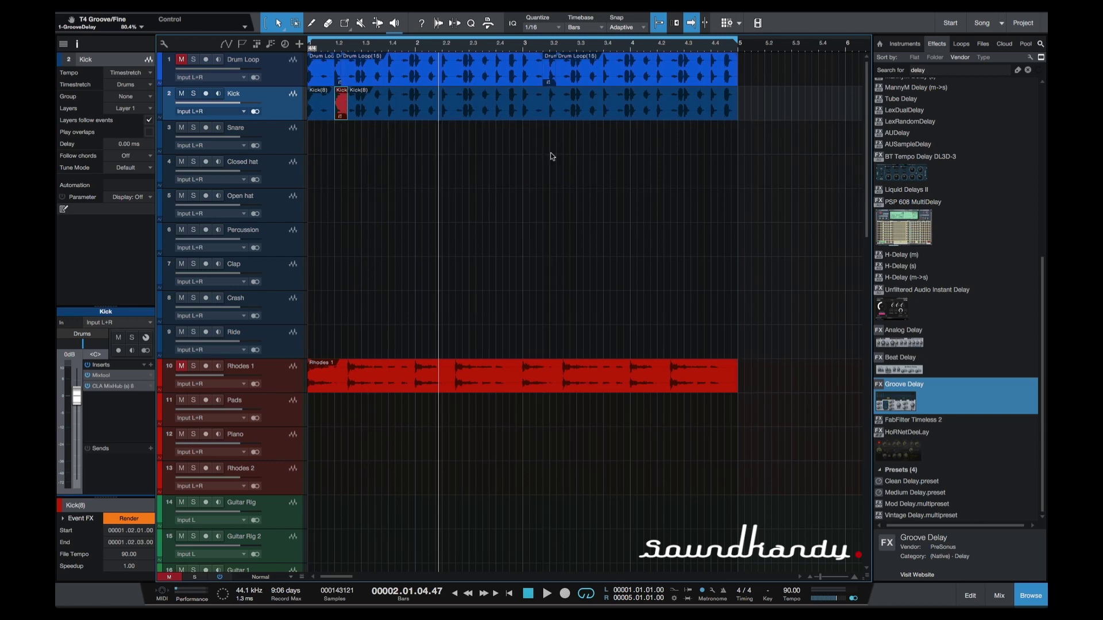
{"action": "key", "text": "3"}
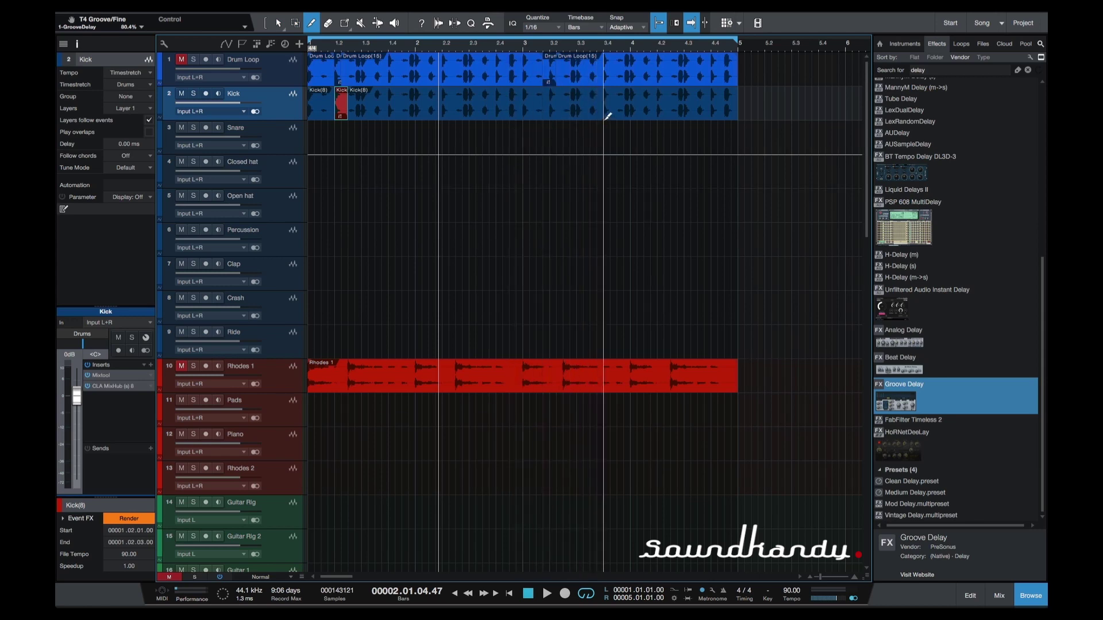
Step: Split the Kick event at 3.4 and 3.4.2, then add Groove Delay to that slice
{"action": "left_click", "coordinate": [603, 98]}
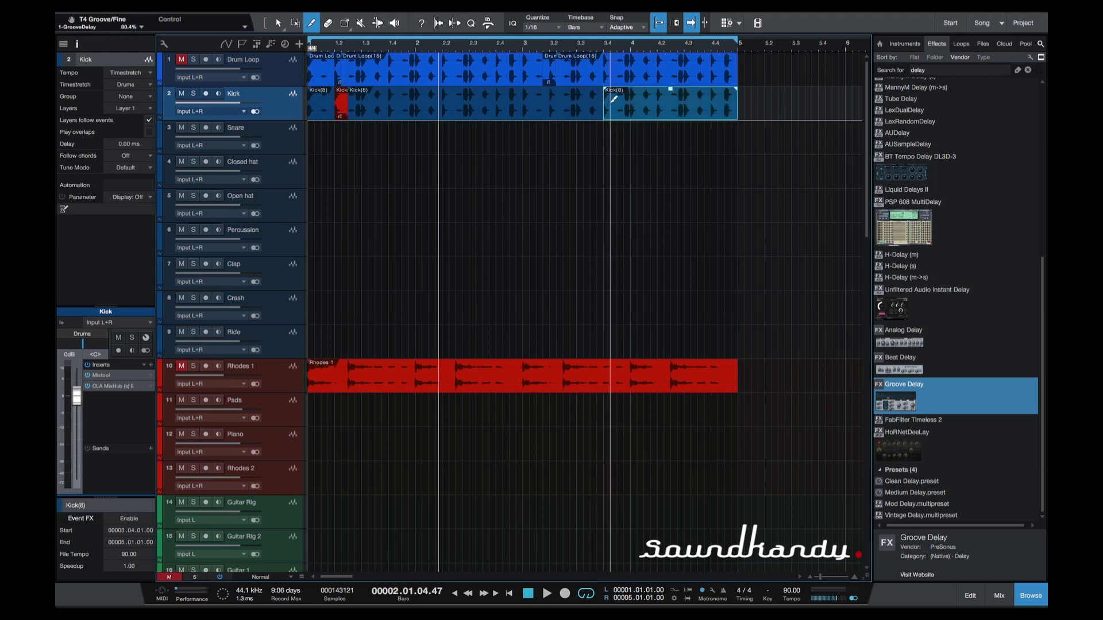
{"action": "left_click", "coordinate": [616, 98]}
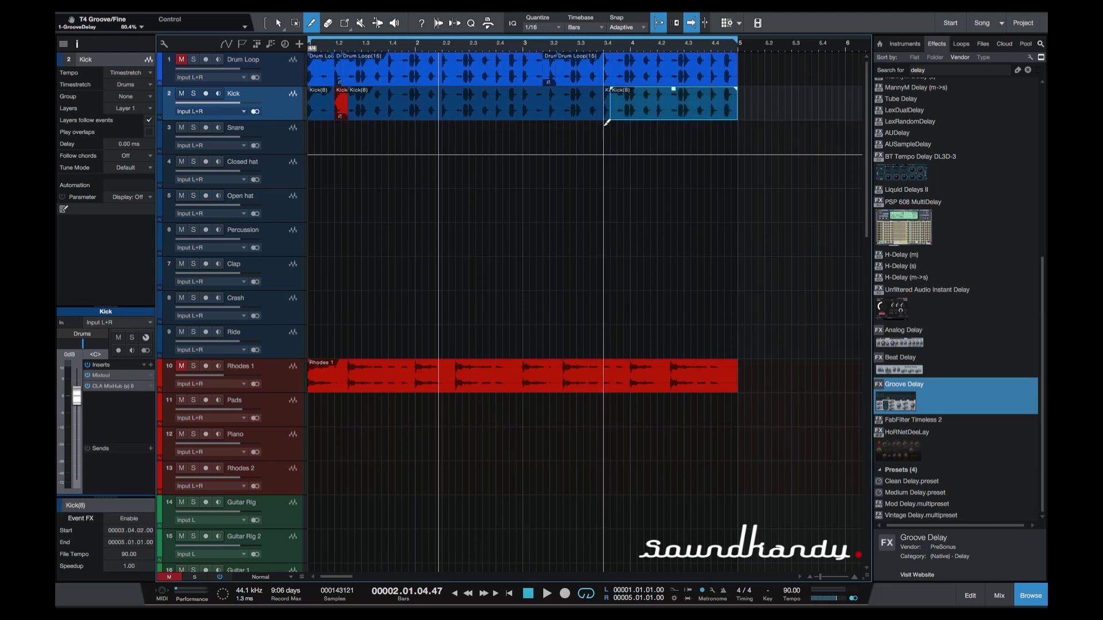
{"action": "key", "text": "1"}
{"action": "left_click", "coordinate": [609, 143]}
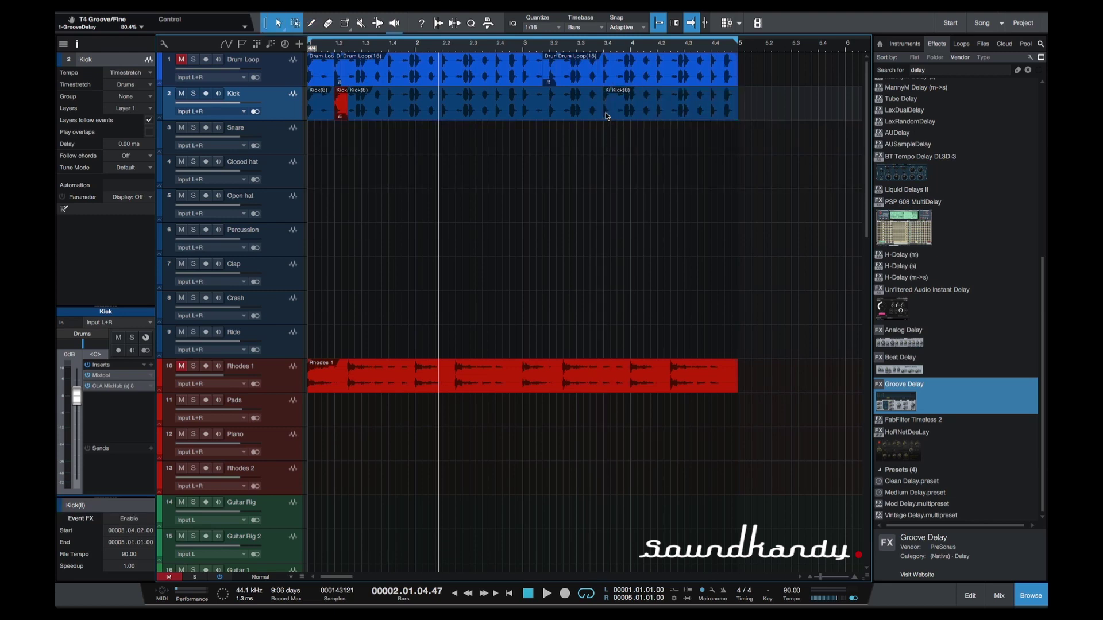
{"action": "left_click", "coordinate": [606, 115]}
{"action": "left_click_drag", "start_coordinate": [906, 405], "coordinate": [600, 145]}
Step: Set tap 2 to 16 beats, audition from around bar 3.3, then remove the Groove Delay
{"action": "left_click", "coordinate": [445, 230]}
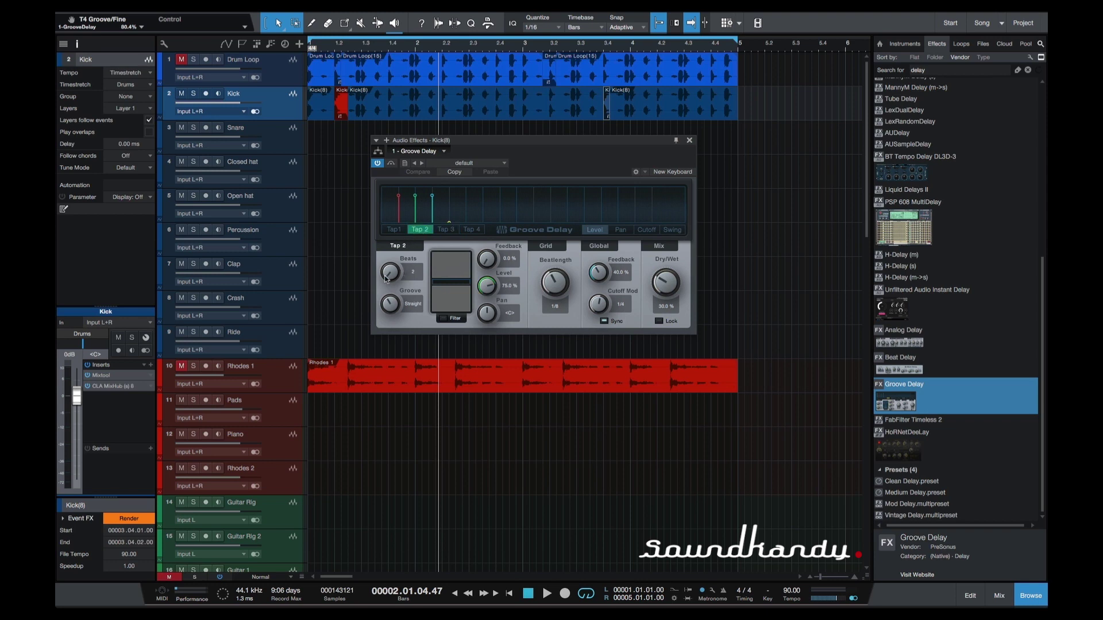
{"action": "left_click_drag", "start_coordinate": [385, 278], "coordinate": [384, 244]}
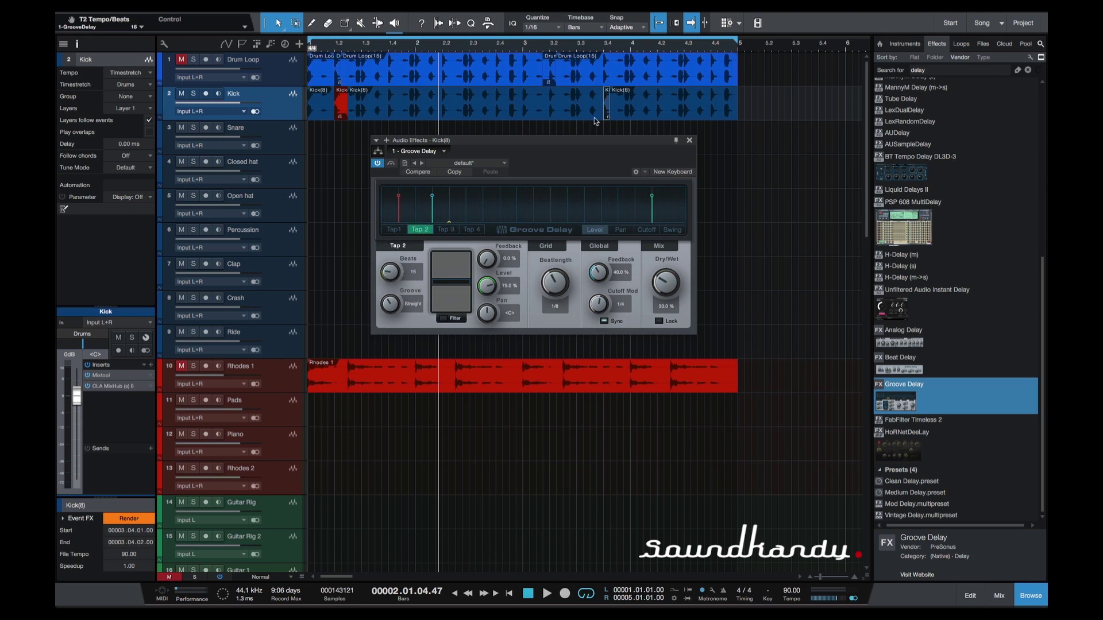
{"action": "left_click", "coordinate": [572, 43]}
{"action": "key", "text": "space"}
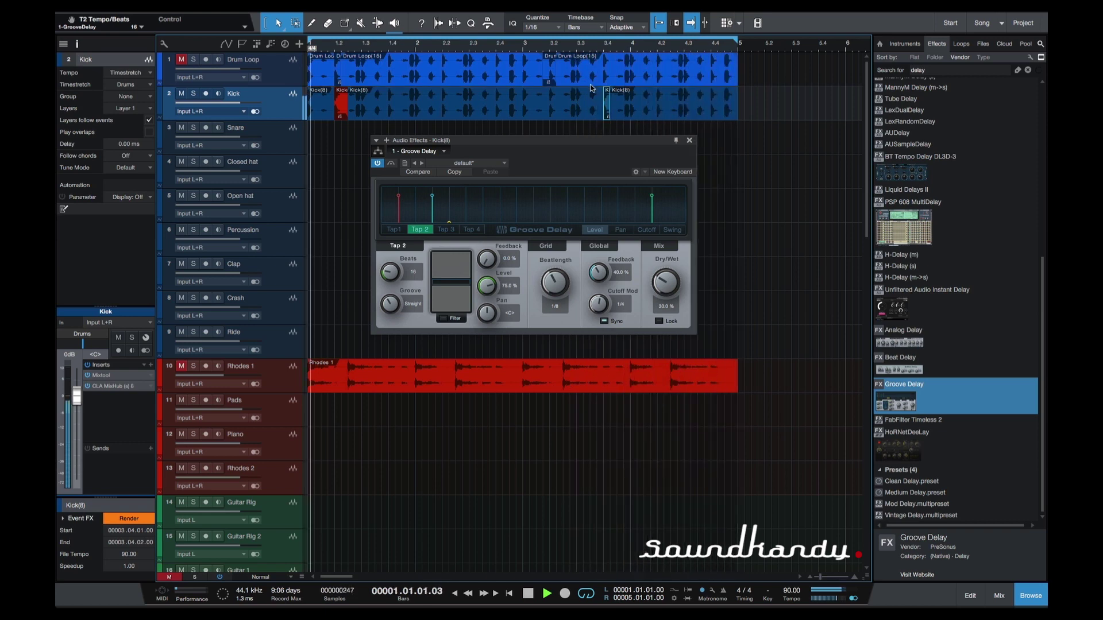
{"action": "key", "text": "space"}
{"action": "left_click", "coordinate": [496, 46]}
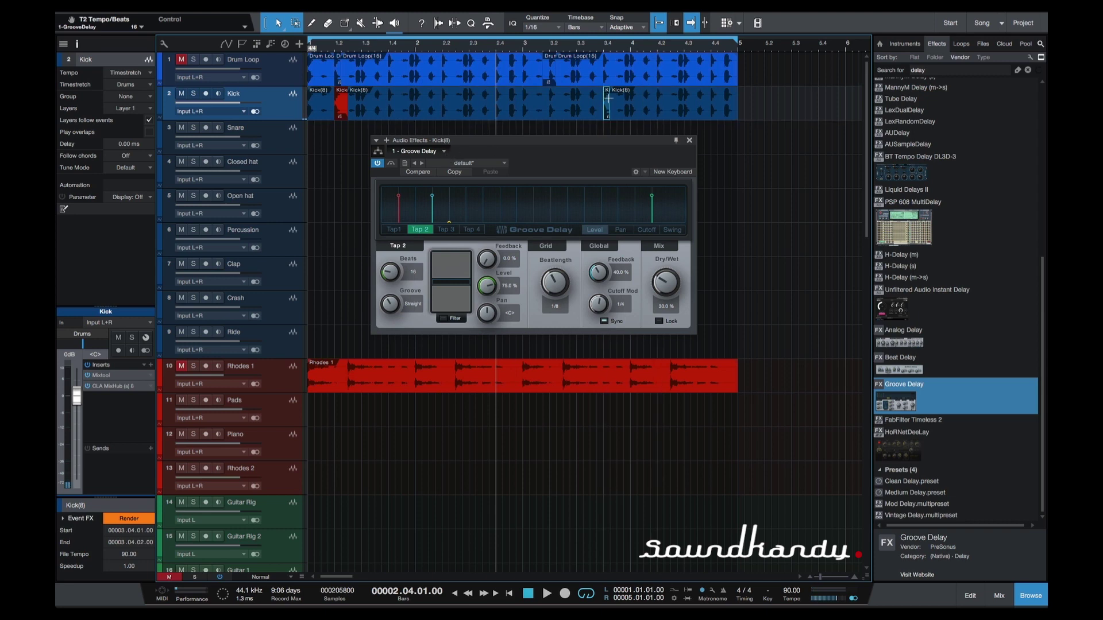
{"action": "left_click", "coordinate": [445, 152]}
{"action": "left_click", "coordinate": [441, 210]}
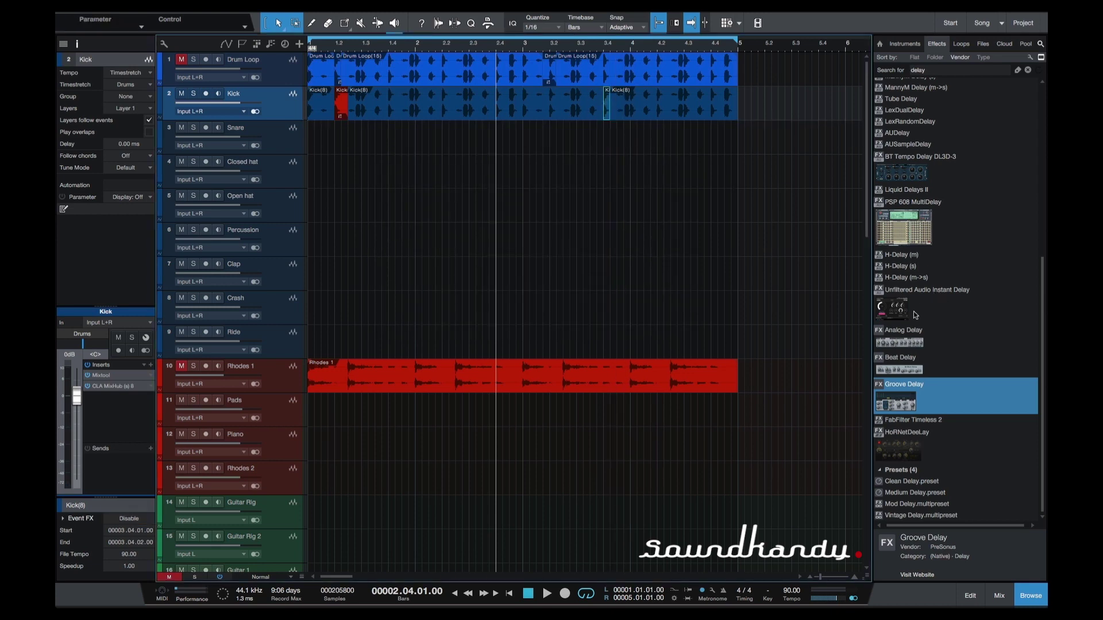
Step: Add HoRNetDeeLay from the Effects browser as an event effect on the bar 3.4 Kick slice
{"action": "scroll", "coordinate": [913, 311], "scroll_direction": "up", "scroll_amount": 5}
{"action": "scroll", "coordinate": [914, 311], "scroll_direction": "up", "scroll_amount": 2}
{"action": "scroll", "coordinate": [913, 311], "scroll_direction": "down", "scroll_amount": 7}
{"action": "left_click", "coordinate": [909, 451]}
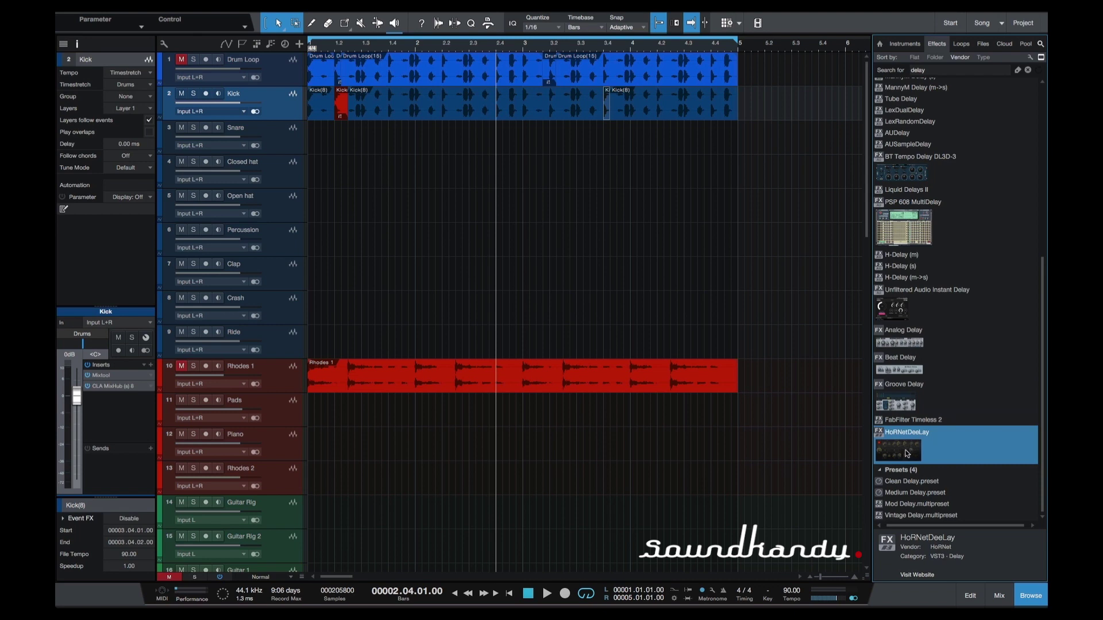
{"action": "left_click_drag", "start_coordinate": [907, 454], "coordinate": [606, 104]}
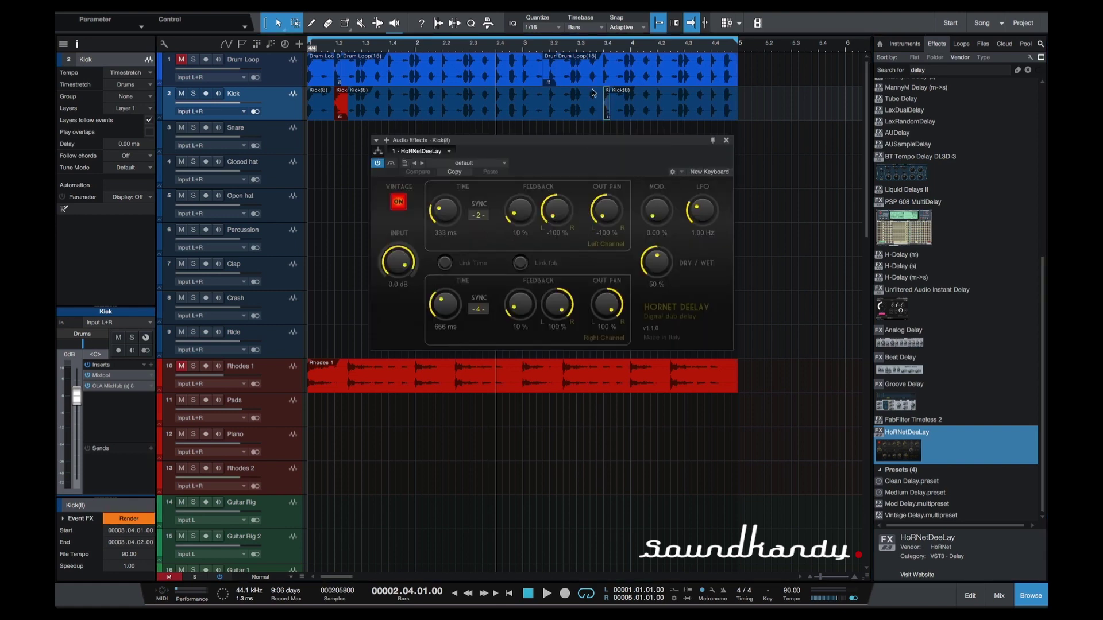
Step: Audition the slice's 333/666 ms delay from around bar 3.3, then close the HoRNetDeeLay editor
{"action": "left_click", "coordinate": [595, 50]}
{"action": "key", "text": "space"}
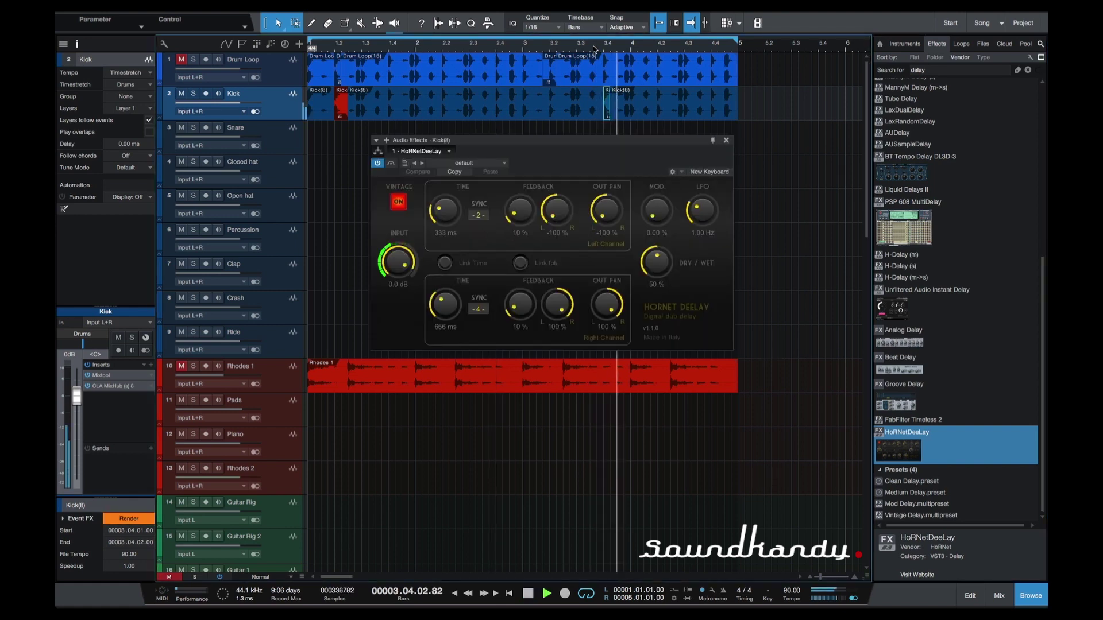
{"action": "key", "text": "space"}
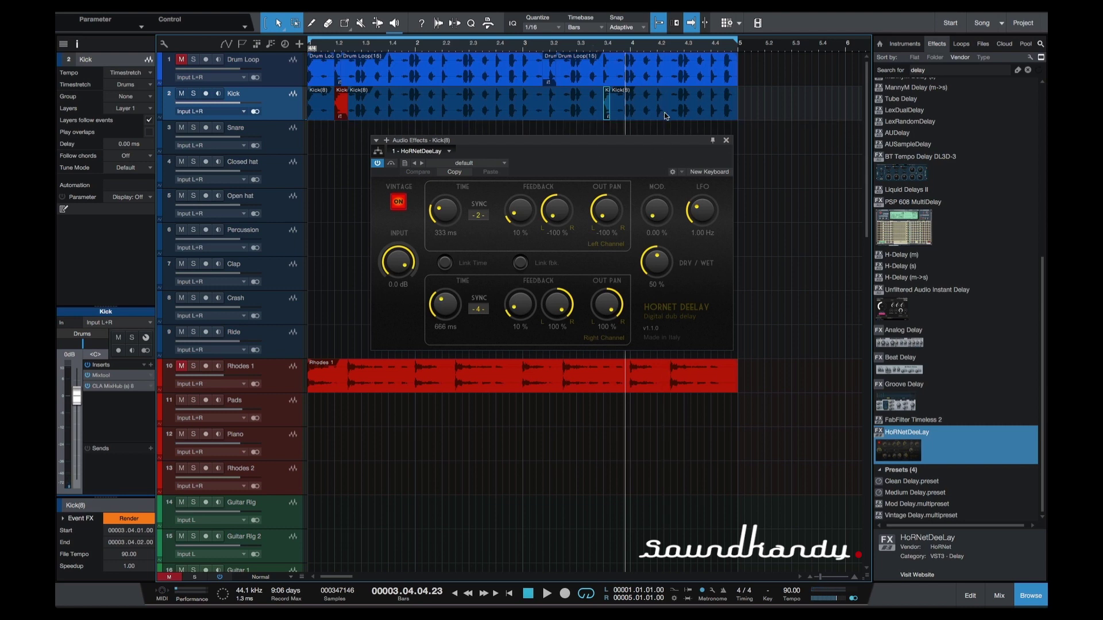
{"action": "key", "text": "space"}
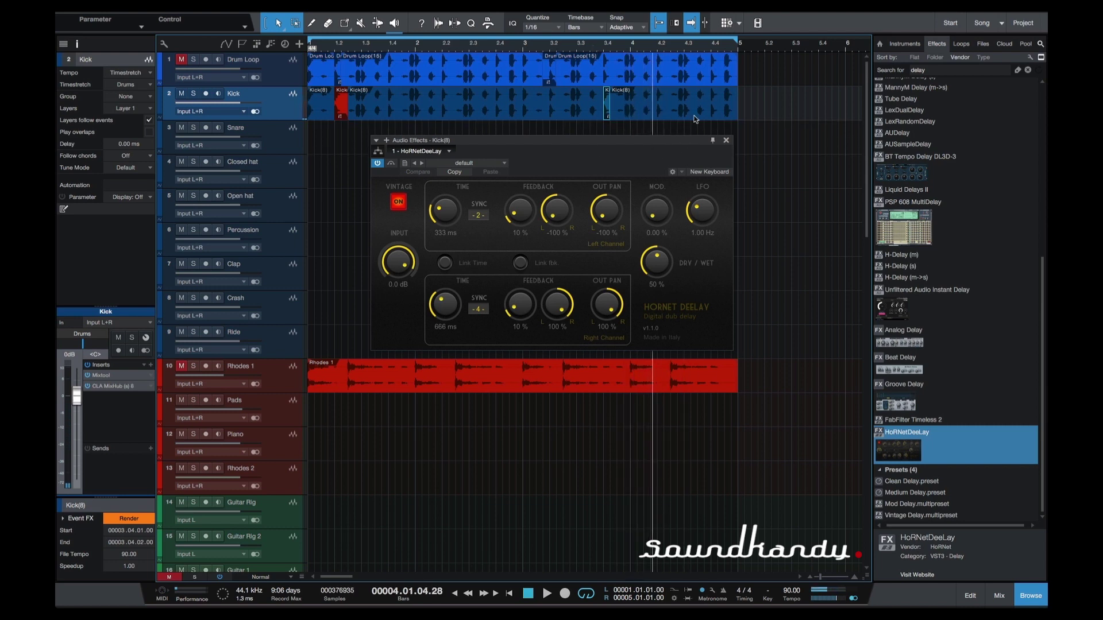
{"action": "left_click", "coordinate": [592, 79]}
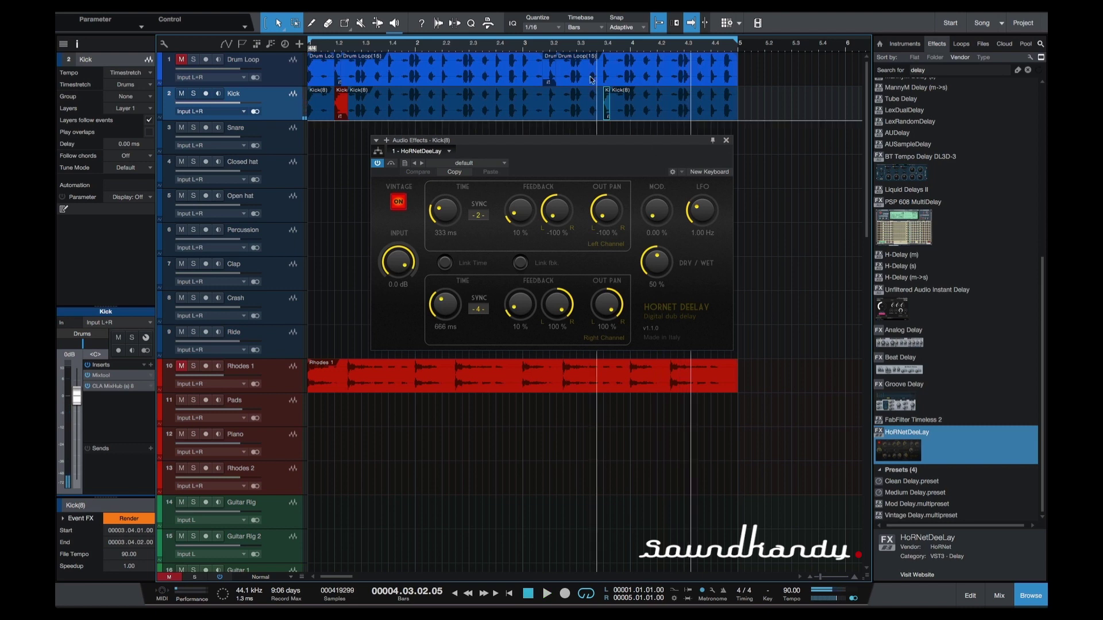
{"action": "left_click", "coordinate": [606, 109]}
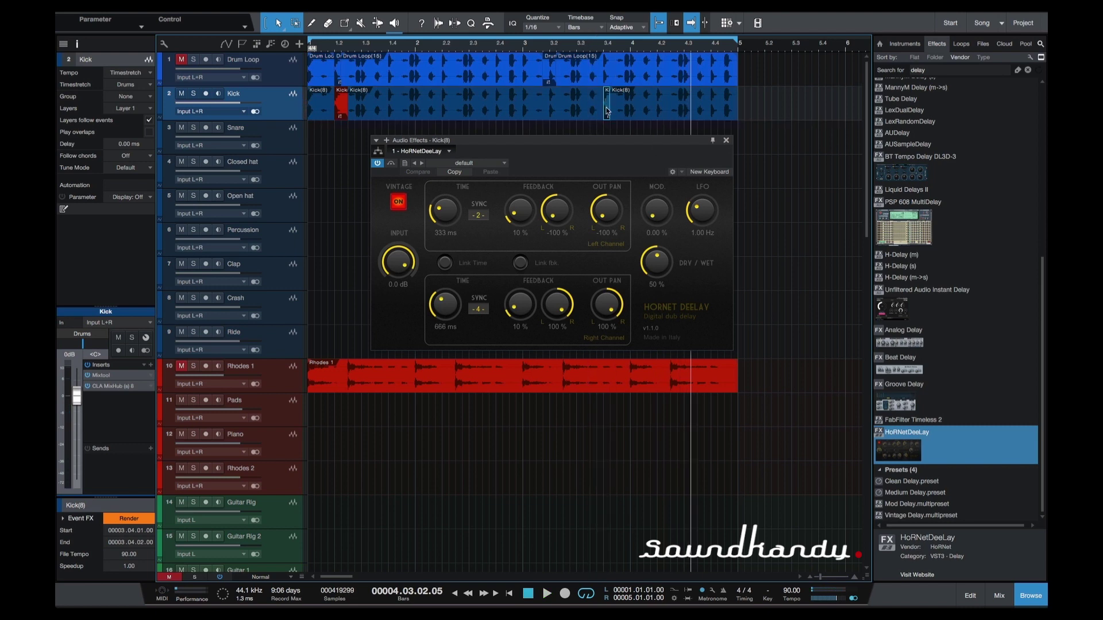
{"action": "left_click", "coordinate": [590, 45]}
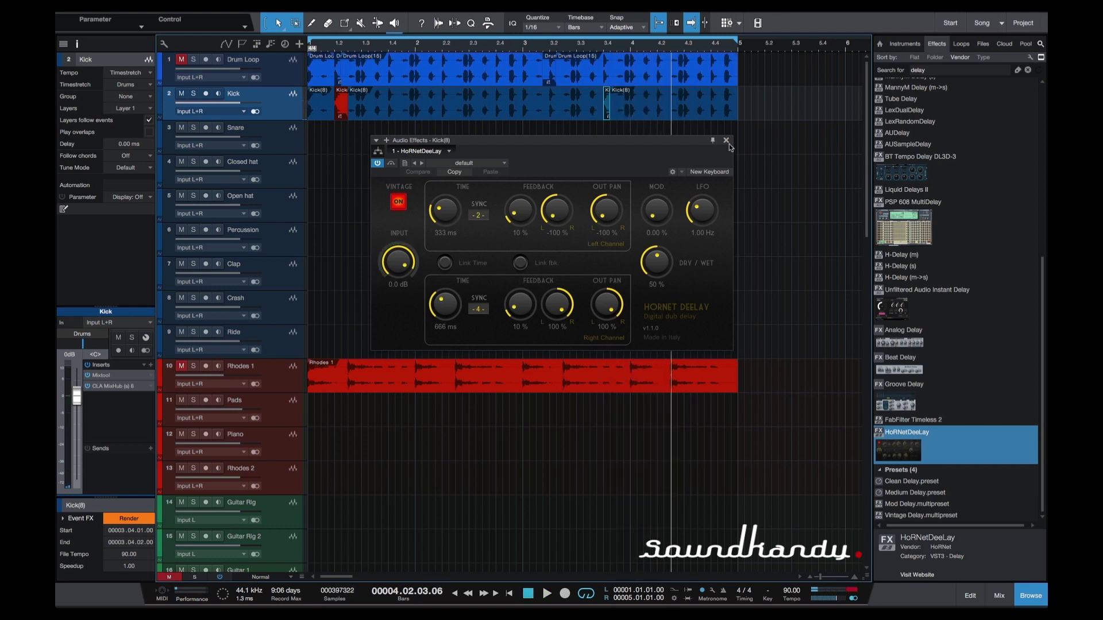
{"action": "left_click", "coordinate": [726, 141]}
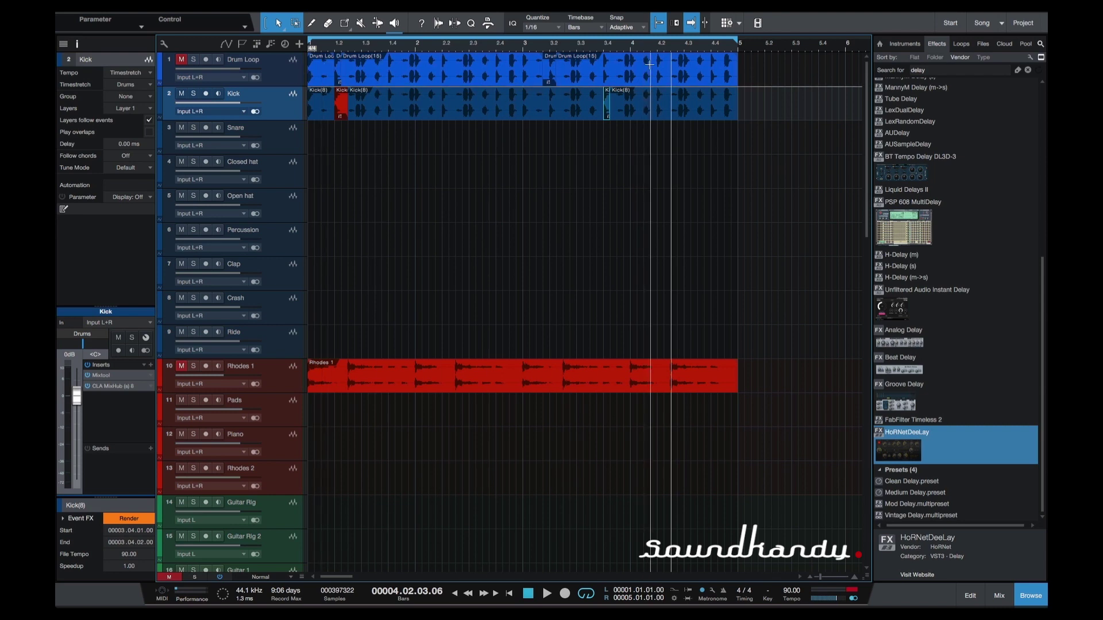
Step: Remove the Kick helper track via its right-click Remove Track option
{"action": "left_click_drag", "start_coordinate": [766, 112], "coordinate": [302, 180]}
{"action": "right_click", "coordinate": [276, 112]}
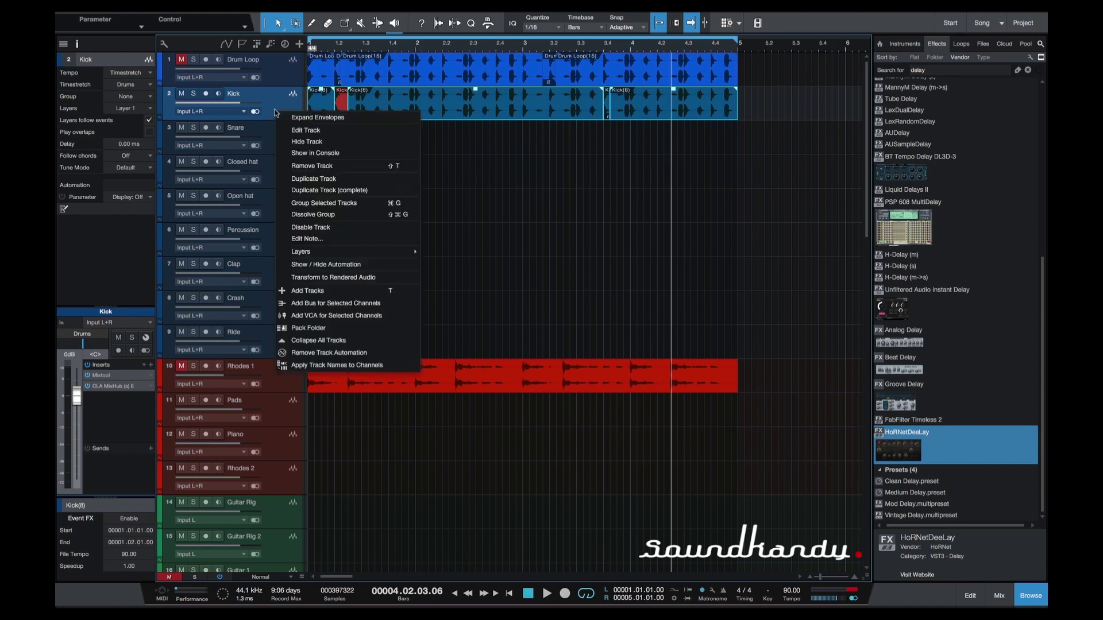
{"action": "left_click", "coordinate": [330, 166]}
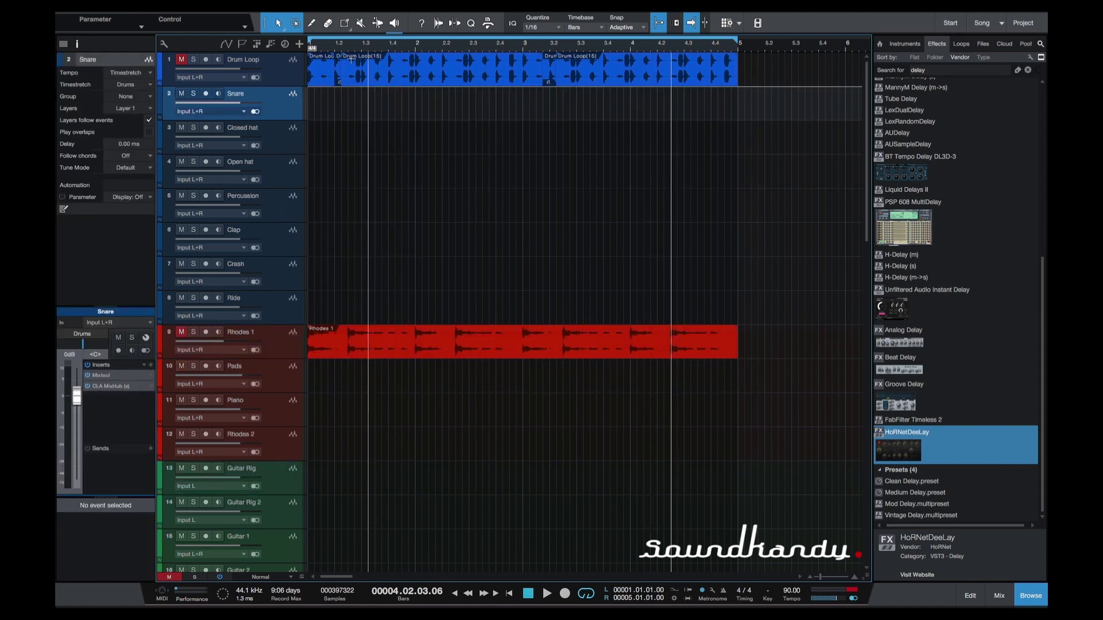
Step: Unmute the Drum Loop and Rhodes 1 tracks and play the loop from the song start
{"action": "left_click", "coordinate": [325, 82]}
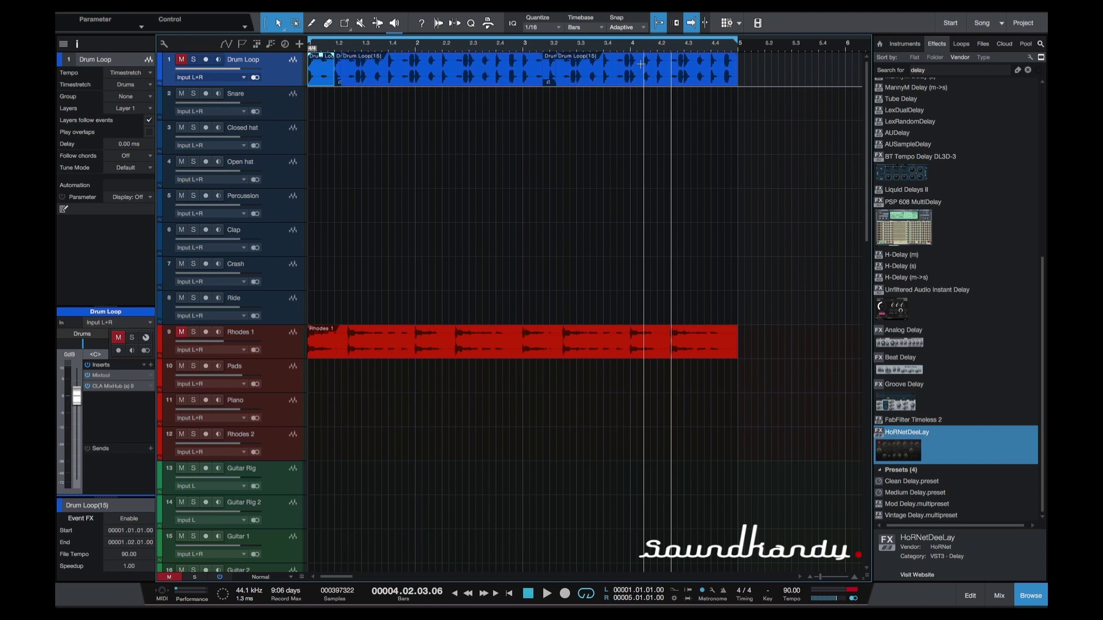
{"action": "left_click", "coordinate": [183, 60]}
{"action": "left_click", "coordinate": [183, 333]}
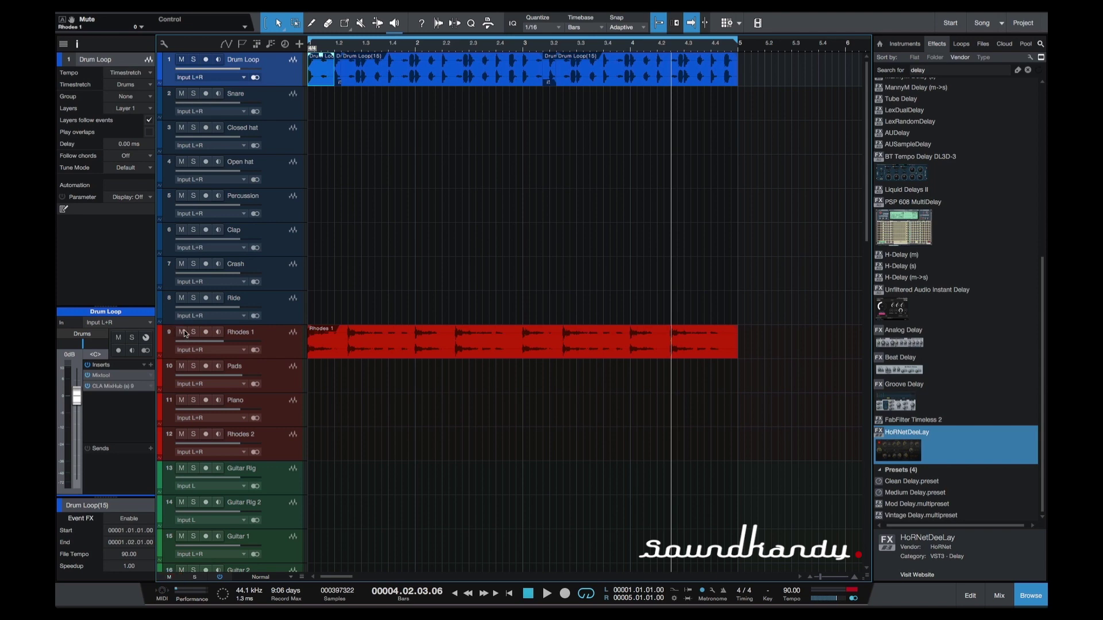
{"action": "key", "text": "Home"}
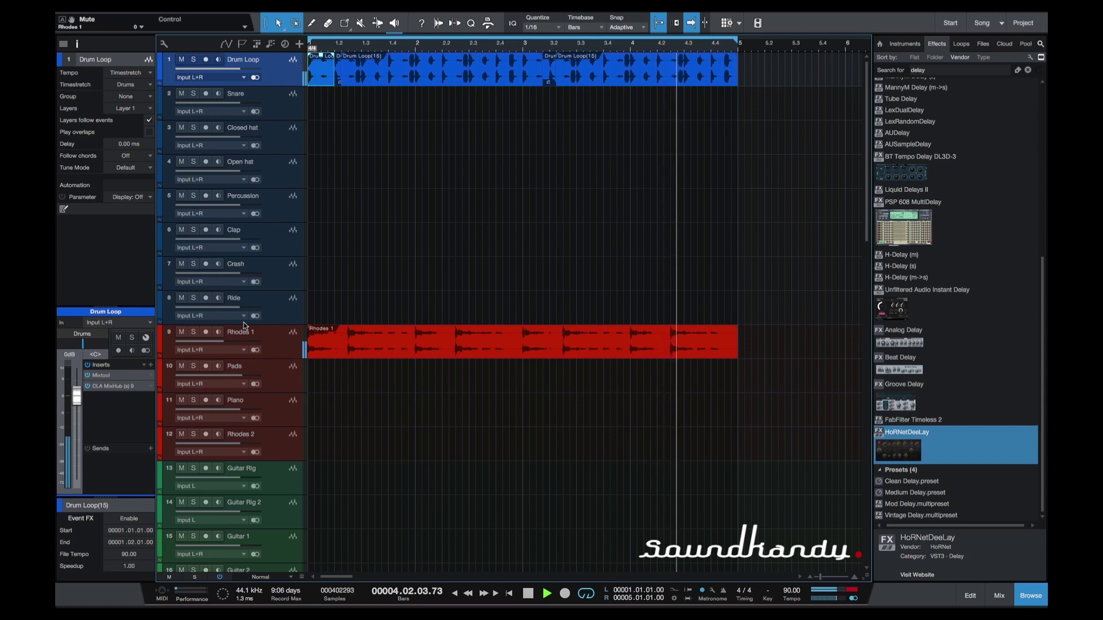
{"action": "key", "text": "space"}
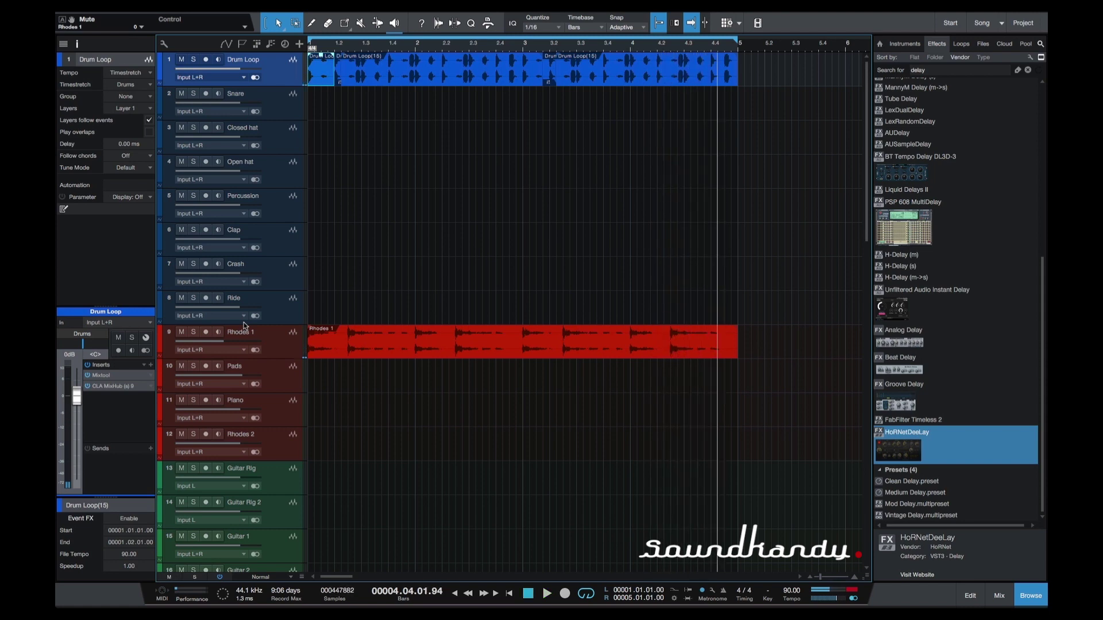